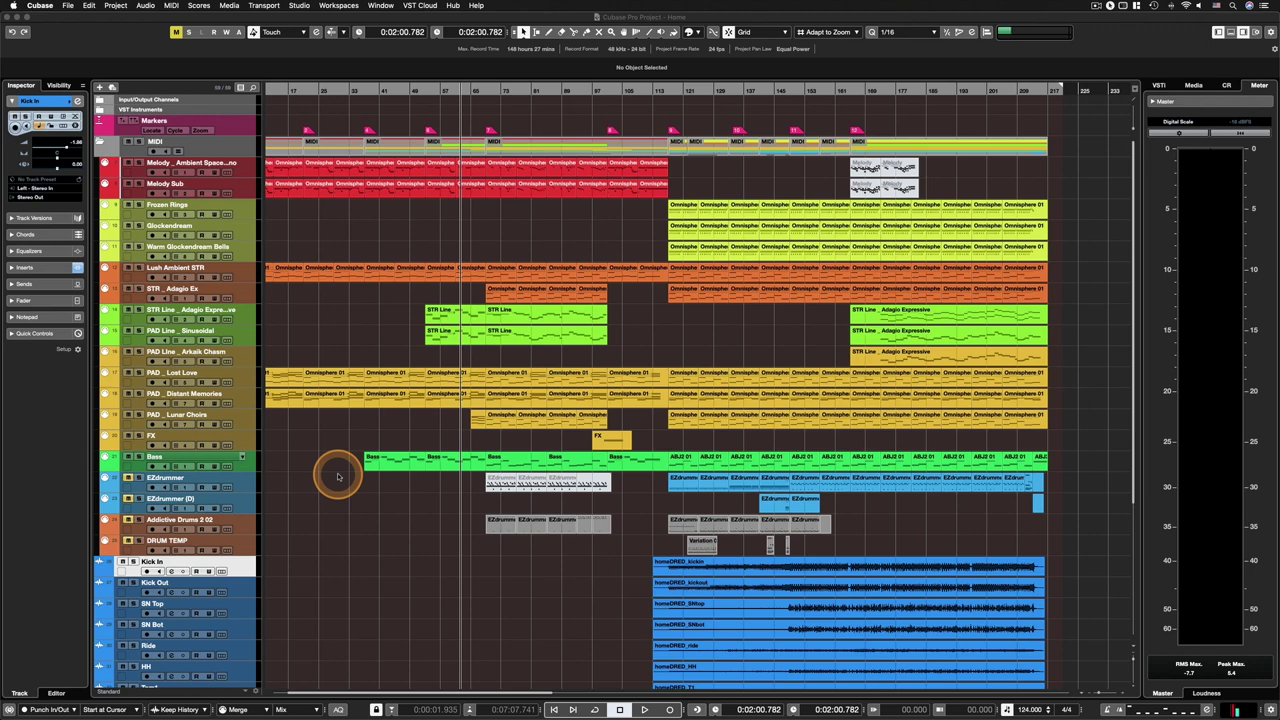
View the MixConsole's channel visibility list, close the MixConsole, and show the track Visibility list in the project window.
click(337, 476)
key(F3)
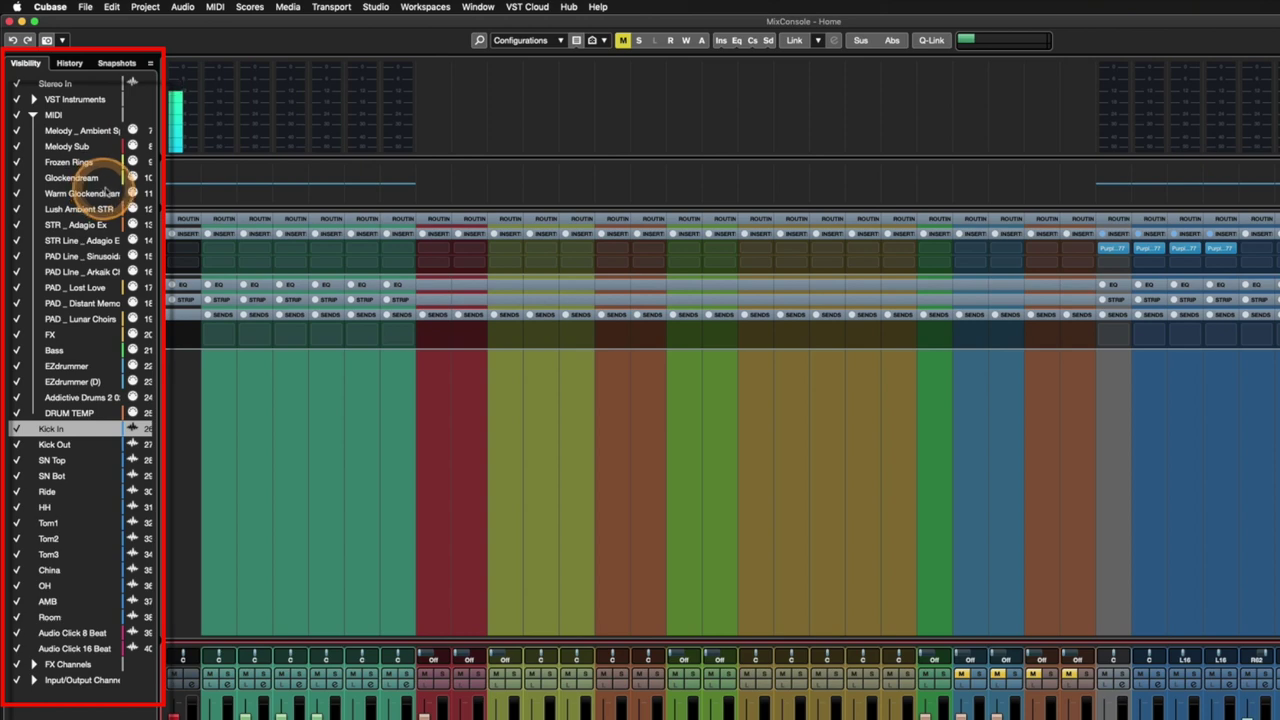
click(10, 21)
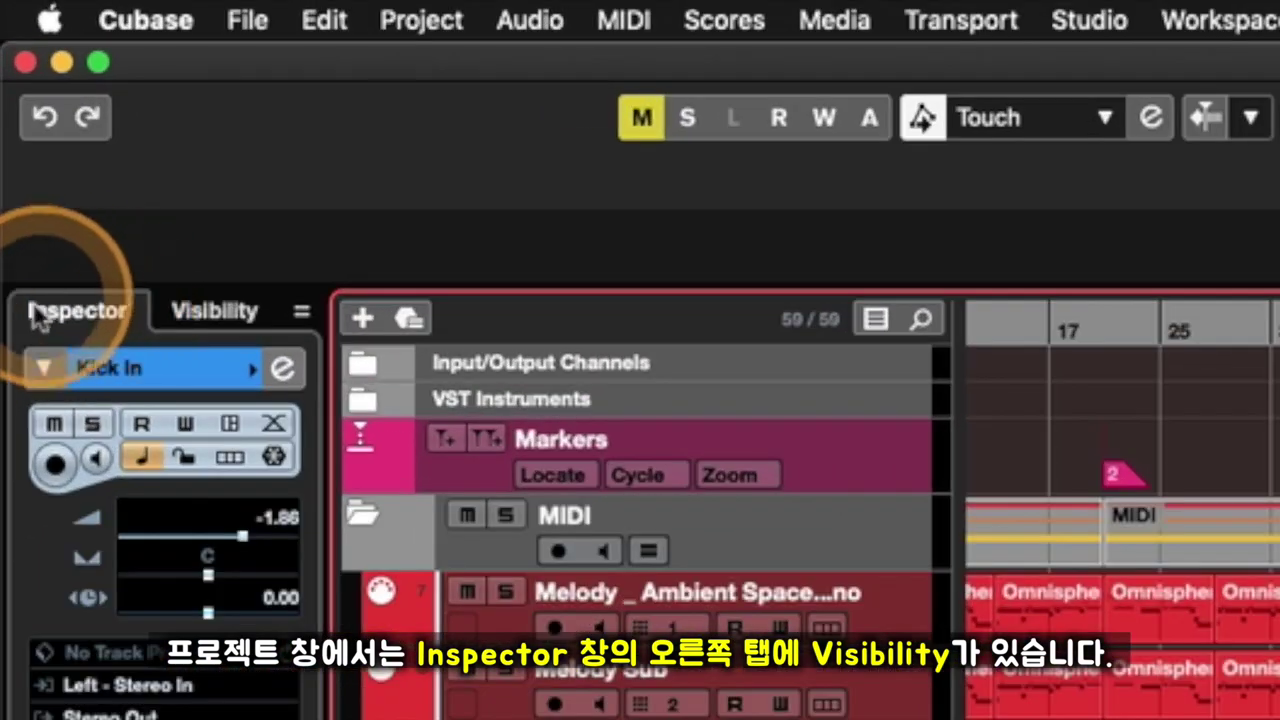
click(210, 322)
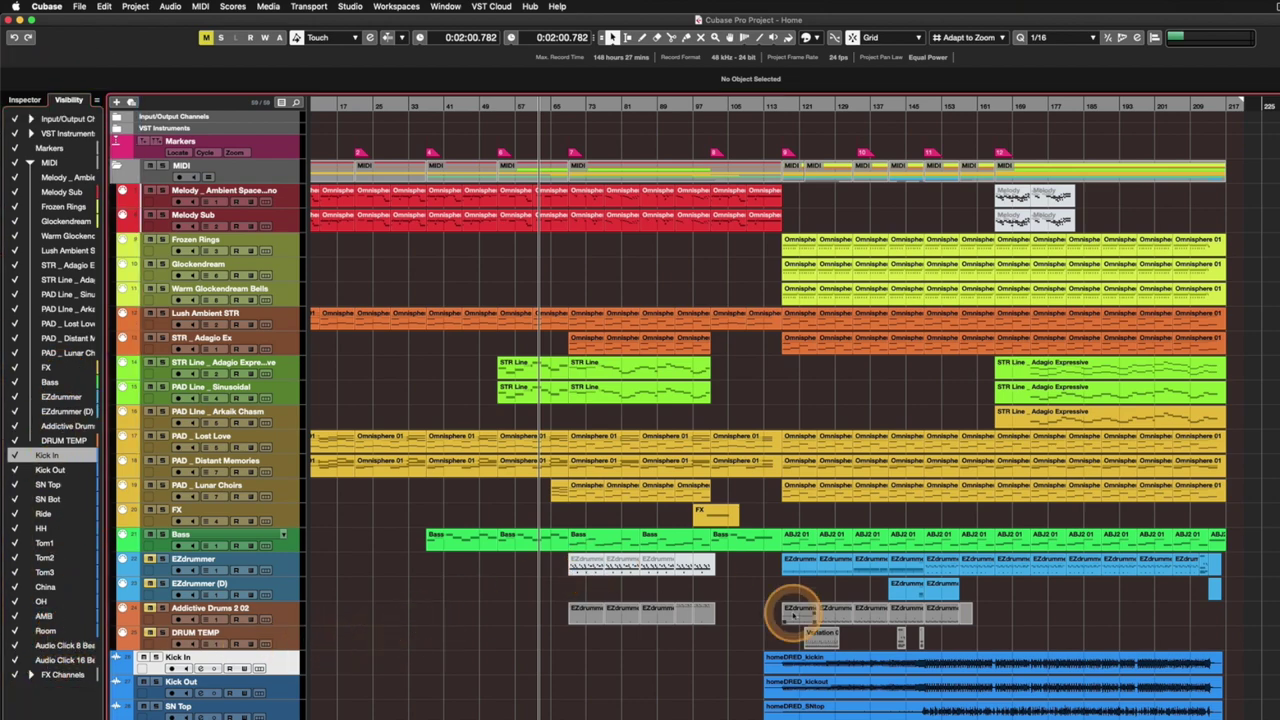
Hide the EZdrummer, EZdrummer (D), Addictive Drums 2 02 and DRUM TEMP tracks in the project window.
scroll(793, 615, down, 5)
scroll(793, 615, up, 2)
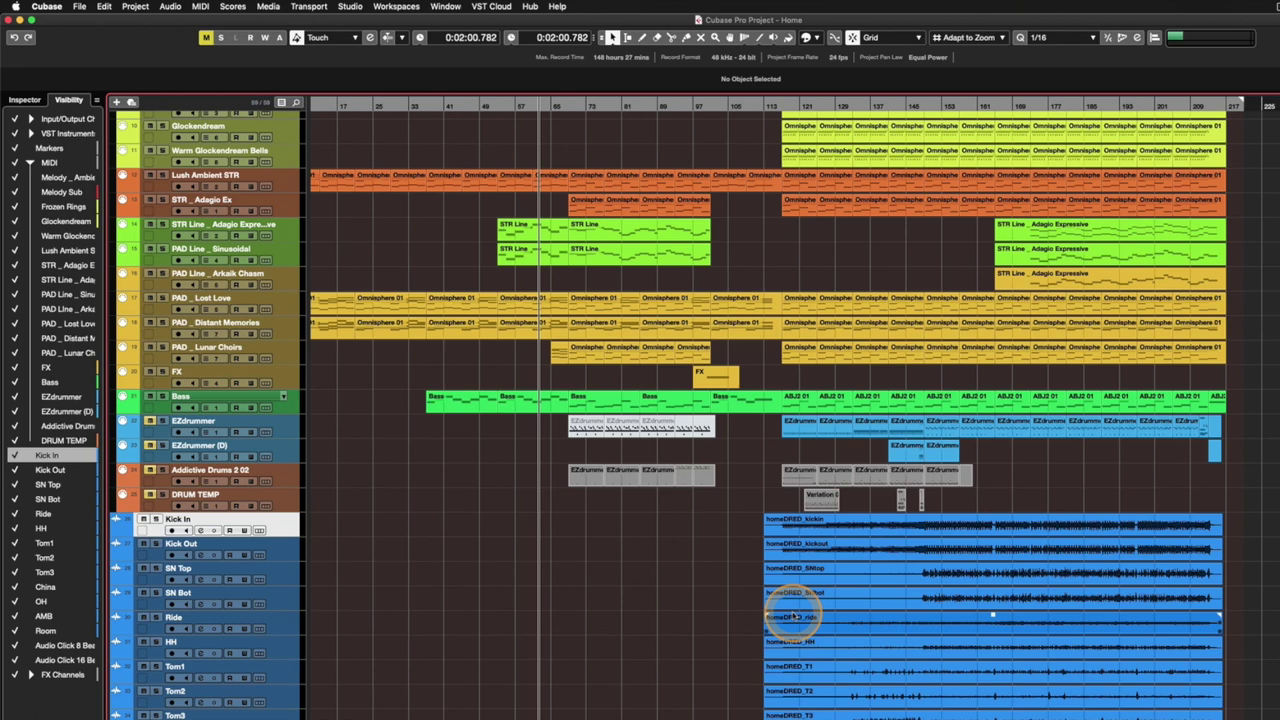
scroll(760, 595, down, 2)
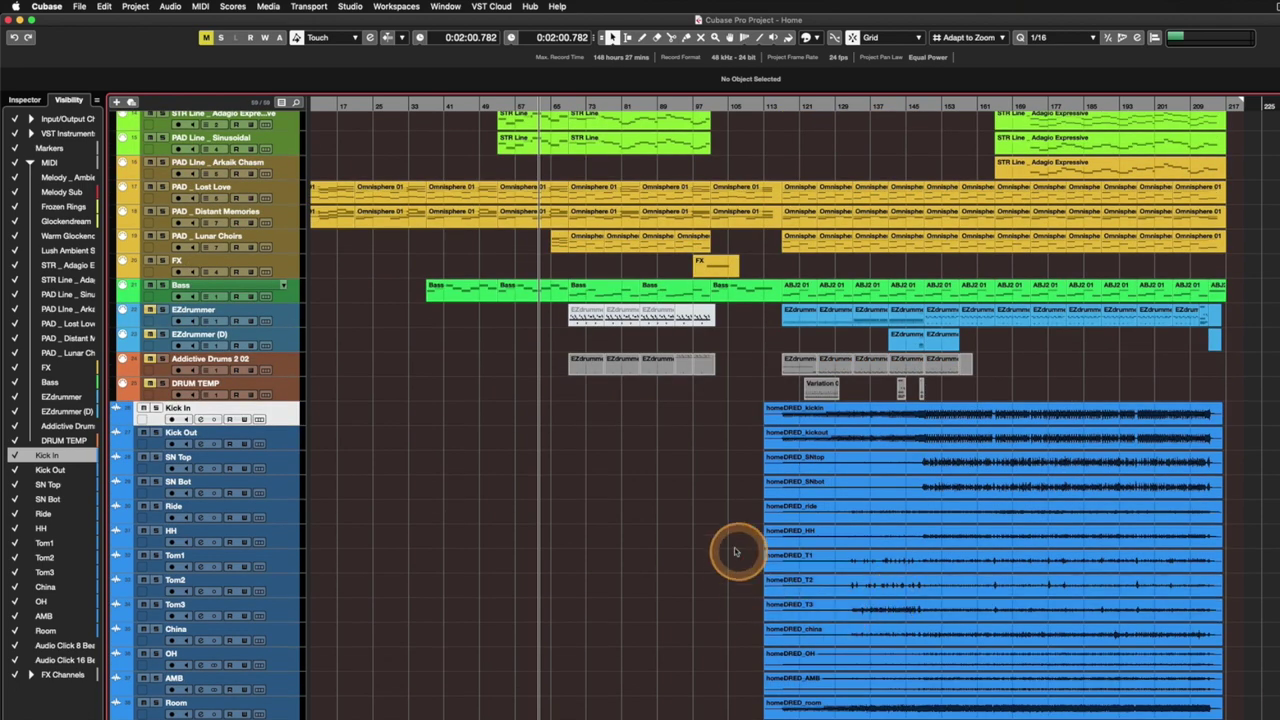
scroll(737, 560, up, 5)
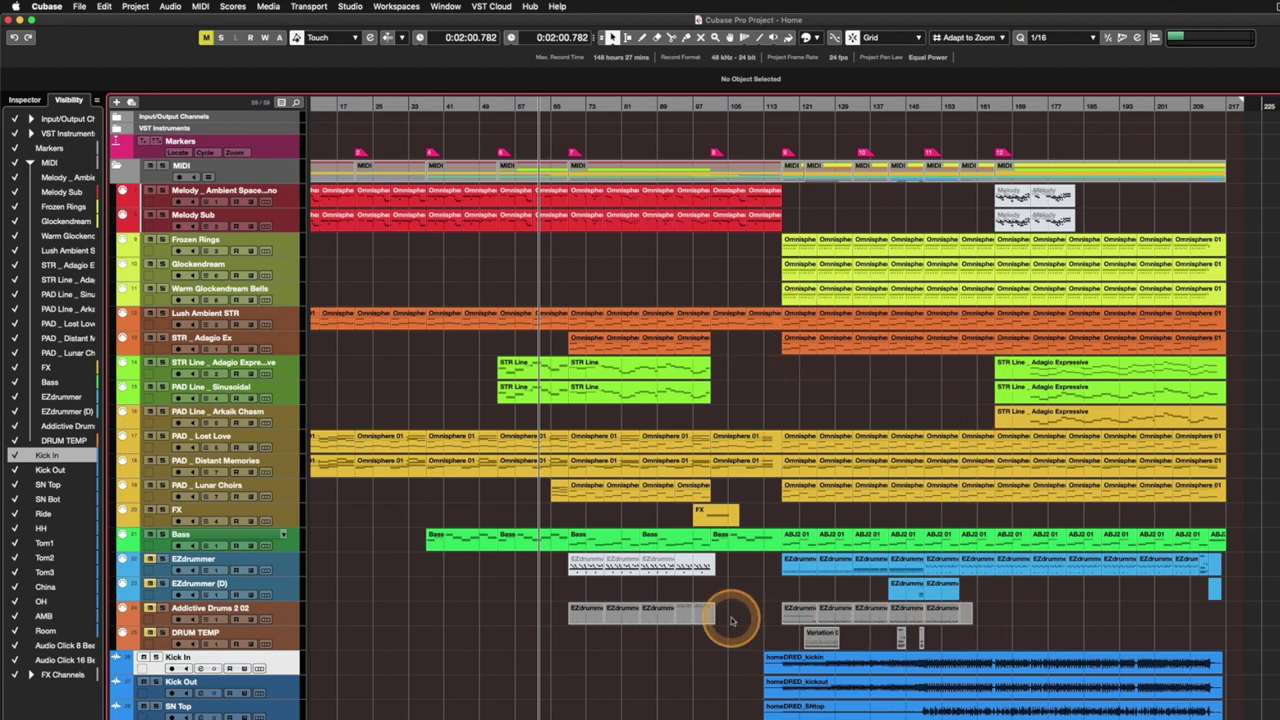
scroll(733, 621, down, 2)
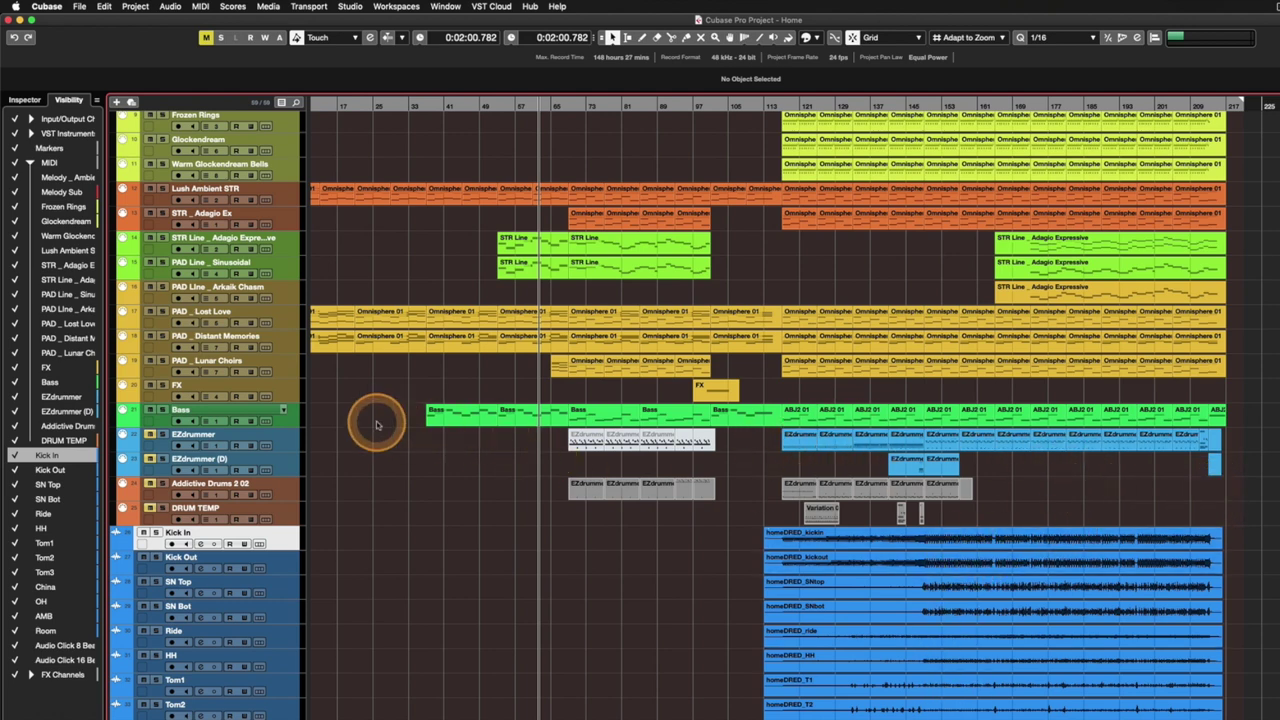
shift+click(286, 514)
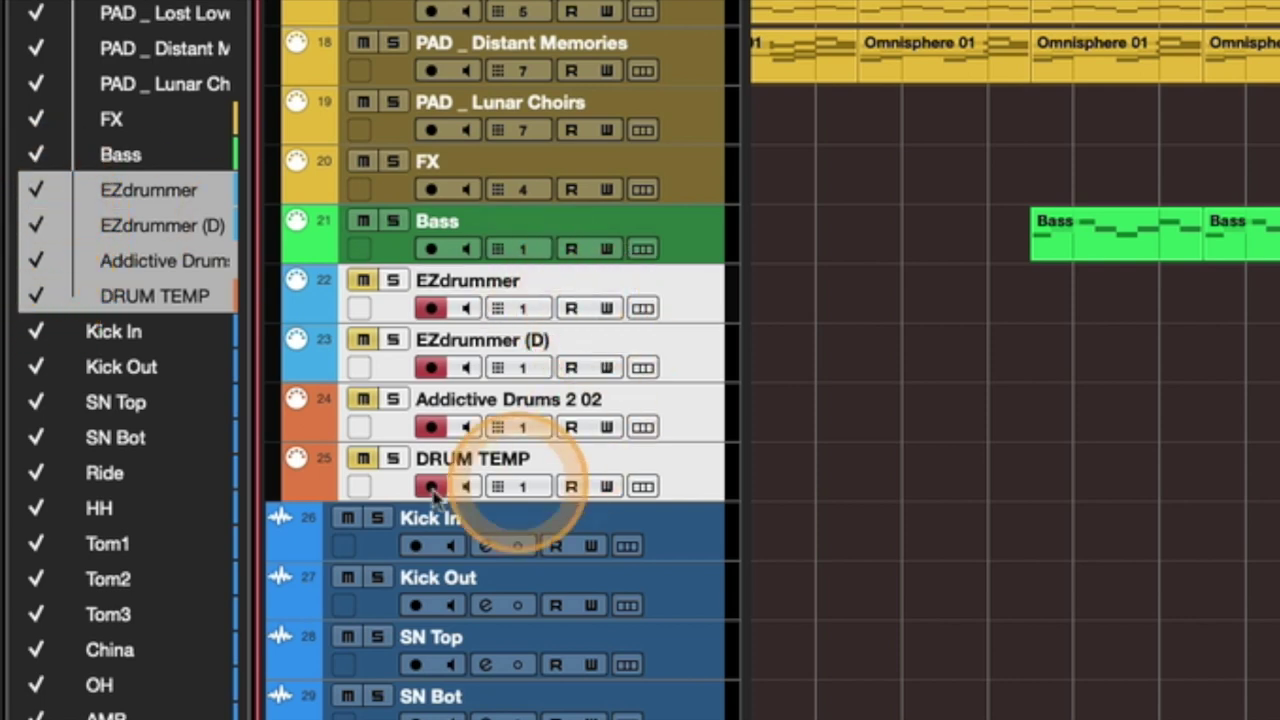
click(38, 193)
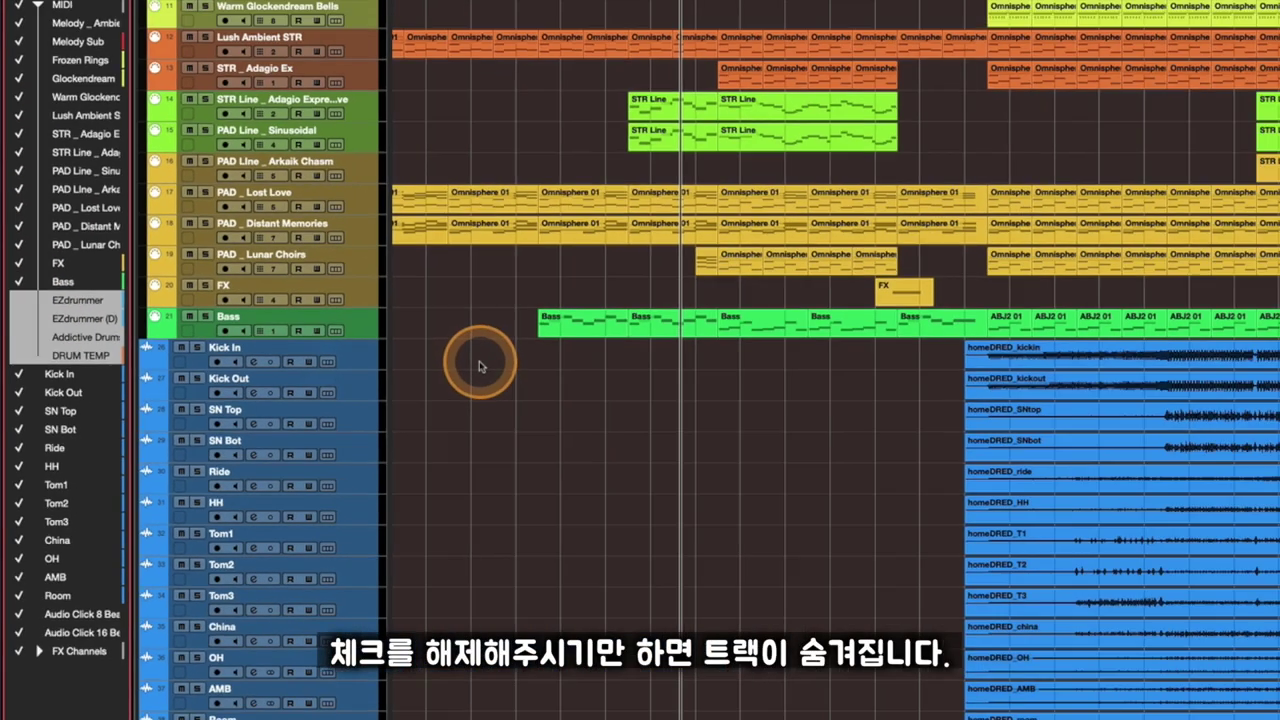
Look through the track list and view the Add Folder Track command at its end without adding a track.
scroll(324, 383, up, 3)
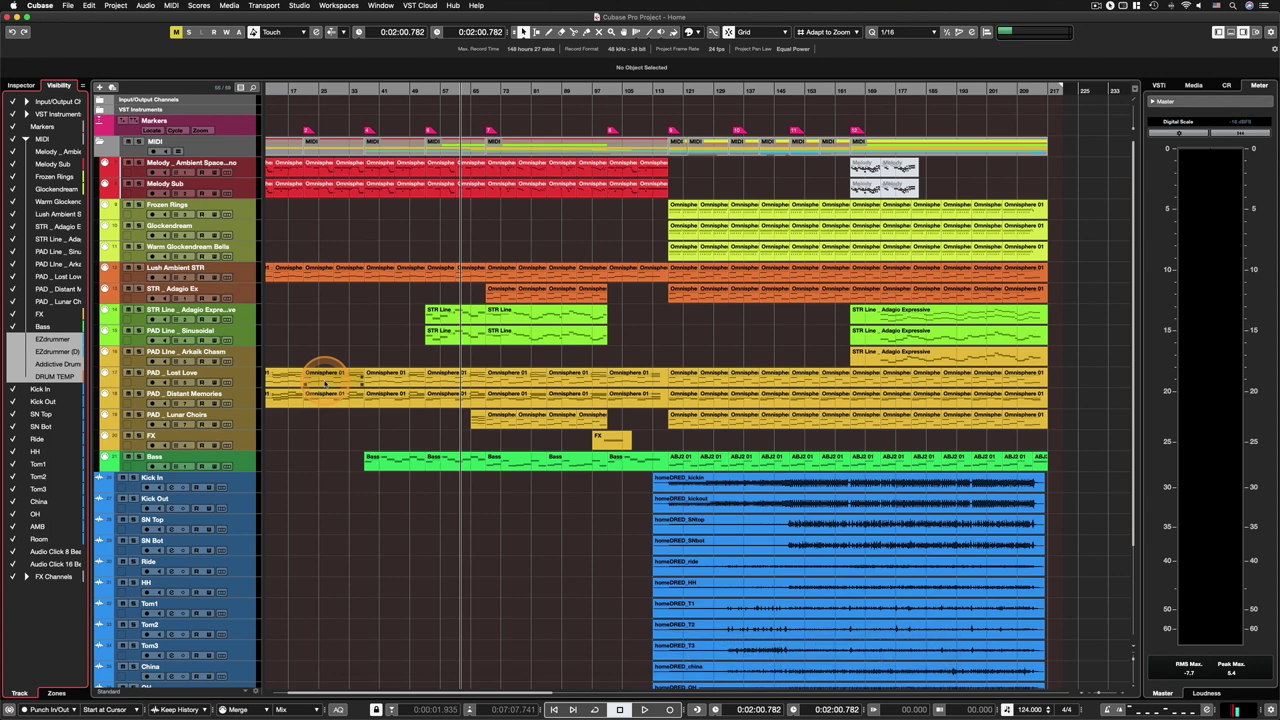
scroll(324, 383, down, 3)
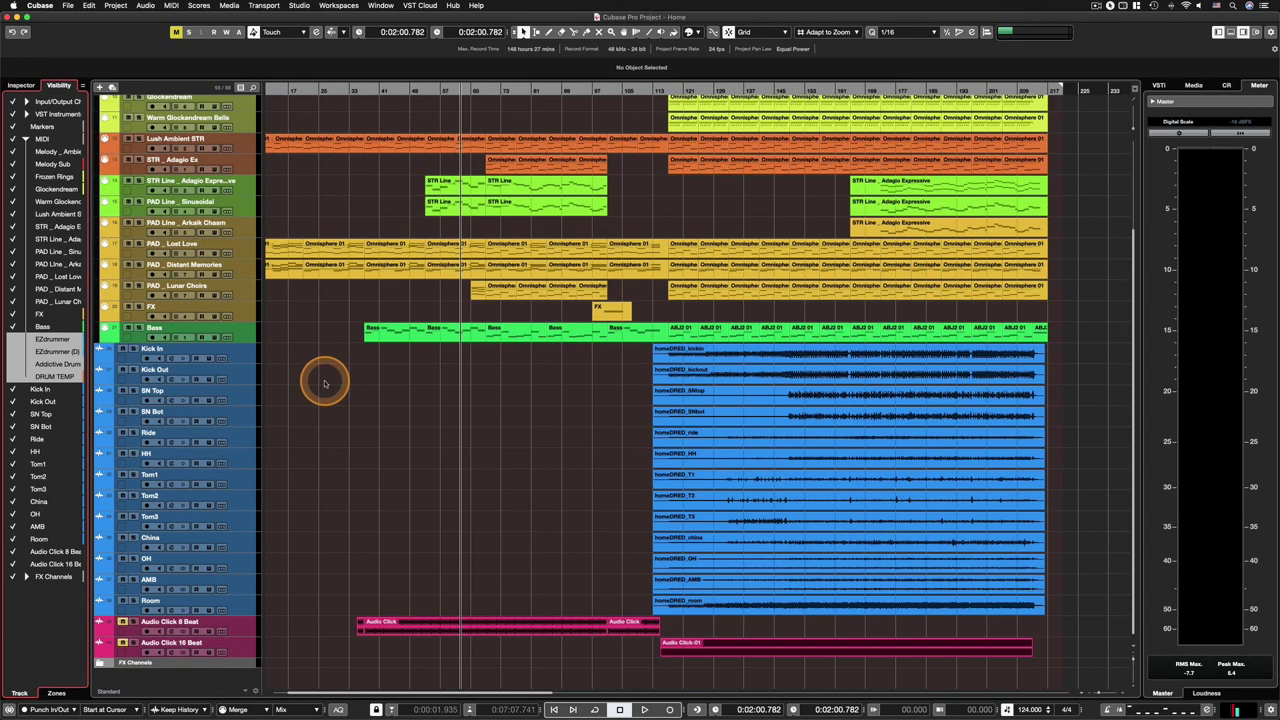
scroll(324, 383, up, 3)
scroll(324, 383, down, 3)
scroll(324, 383, up, 3)
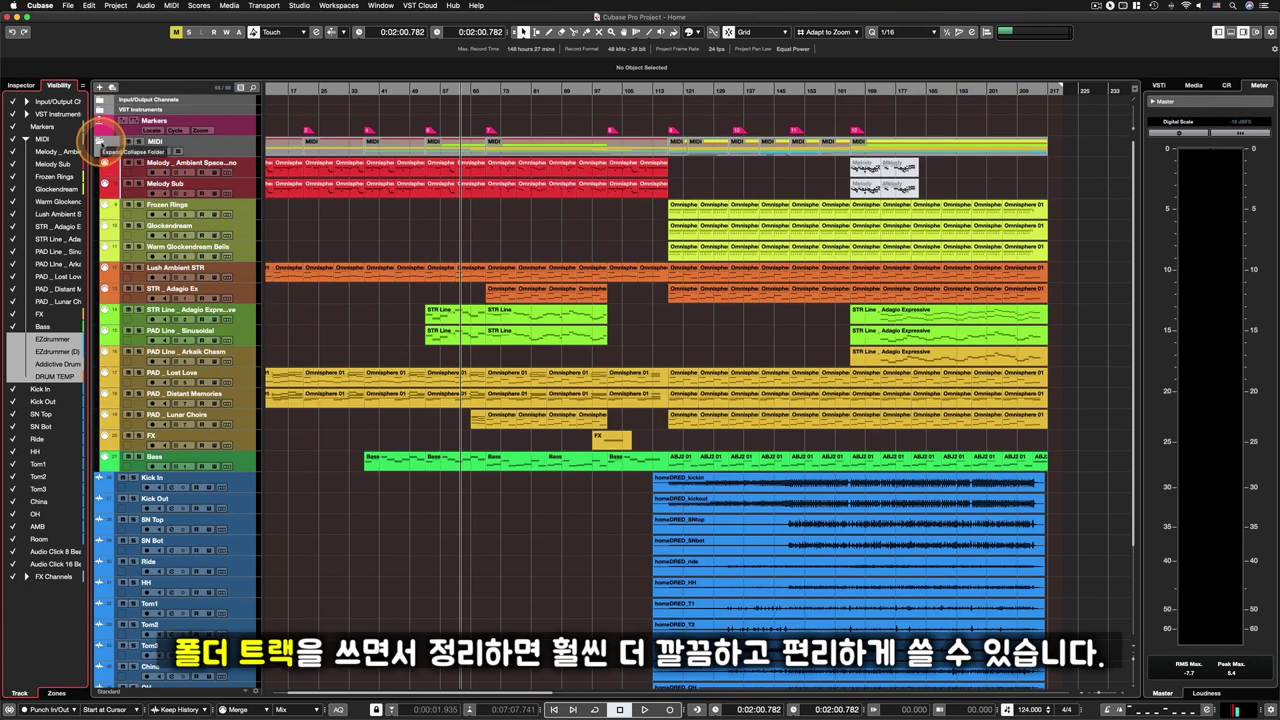
scroll(353, 337, down, 3)
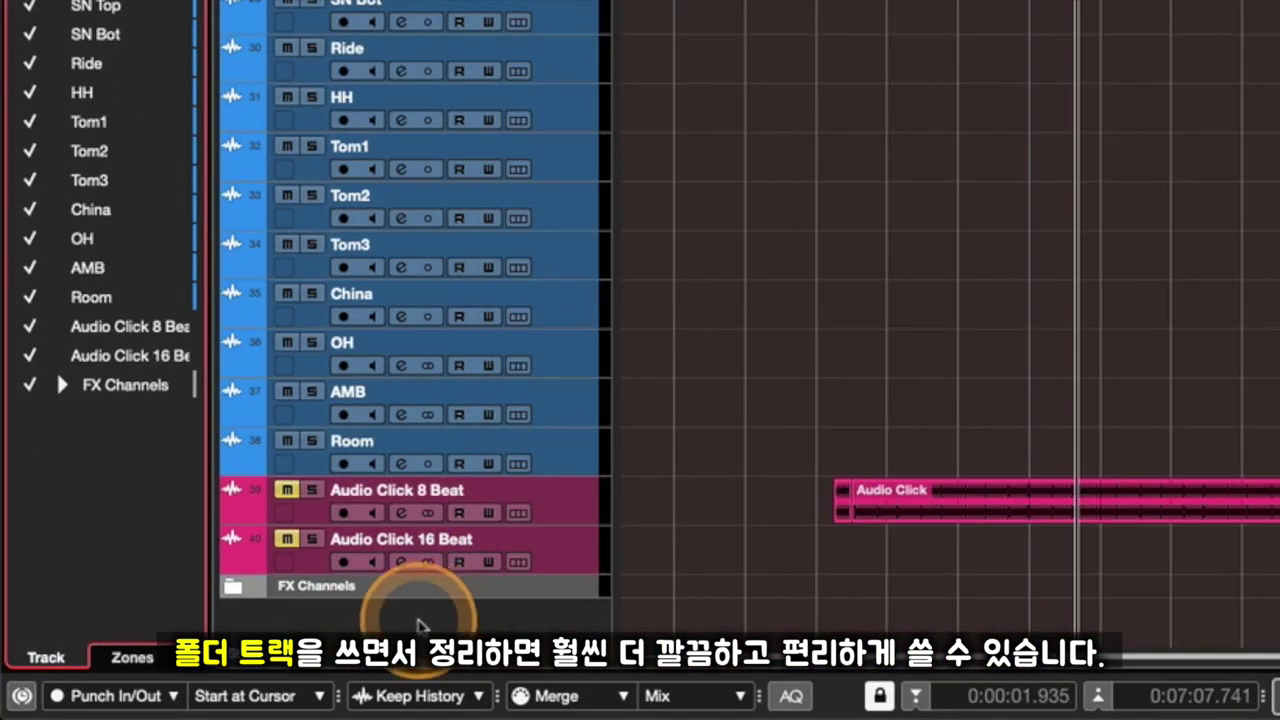
right_click(179, 677)
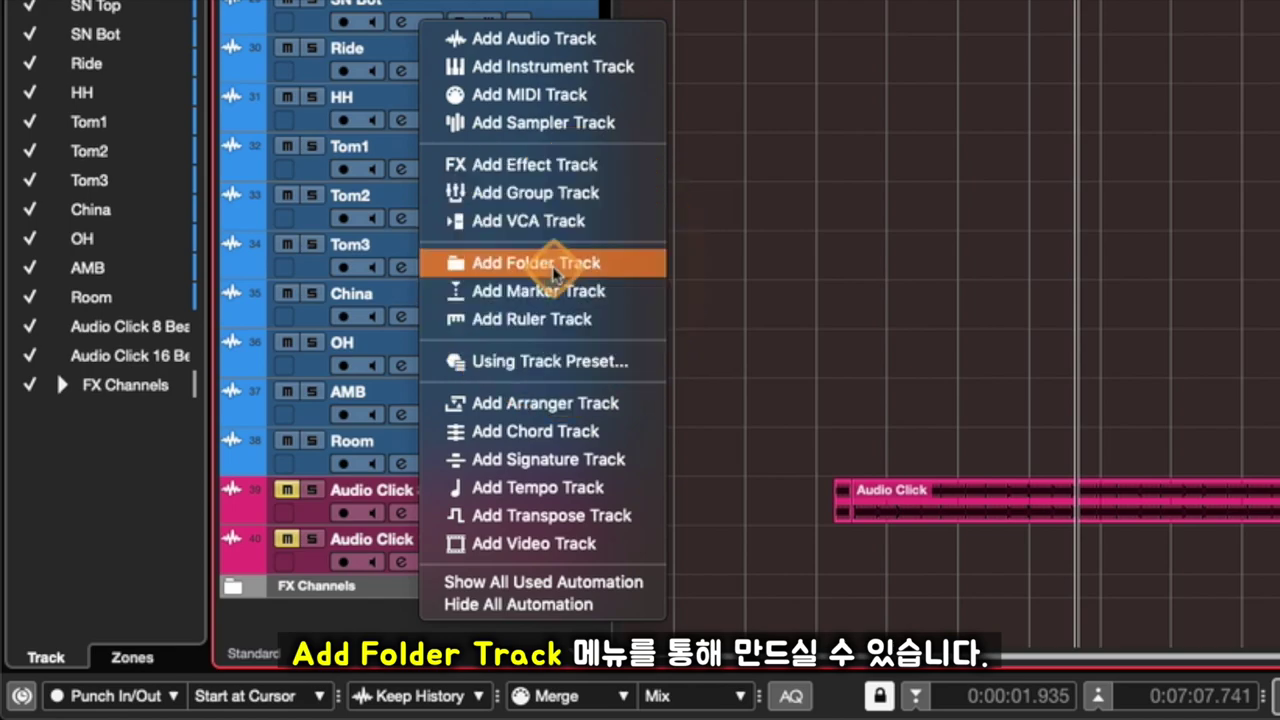
click(371, 618)
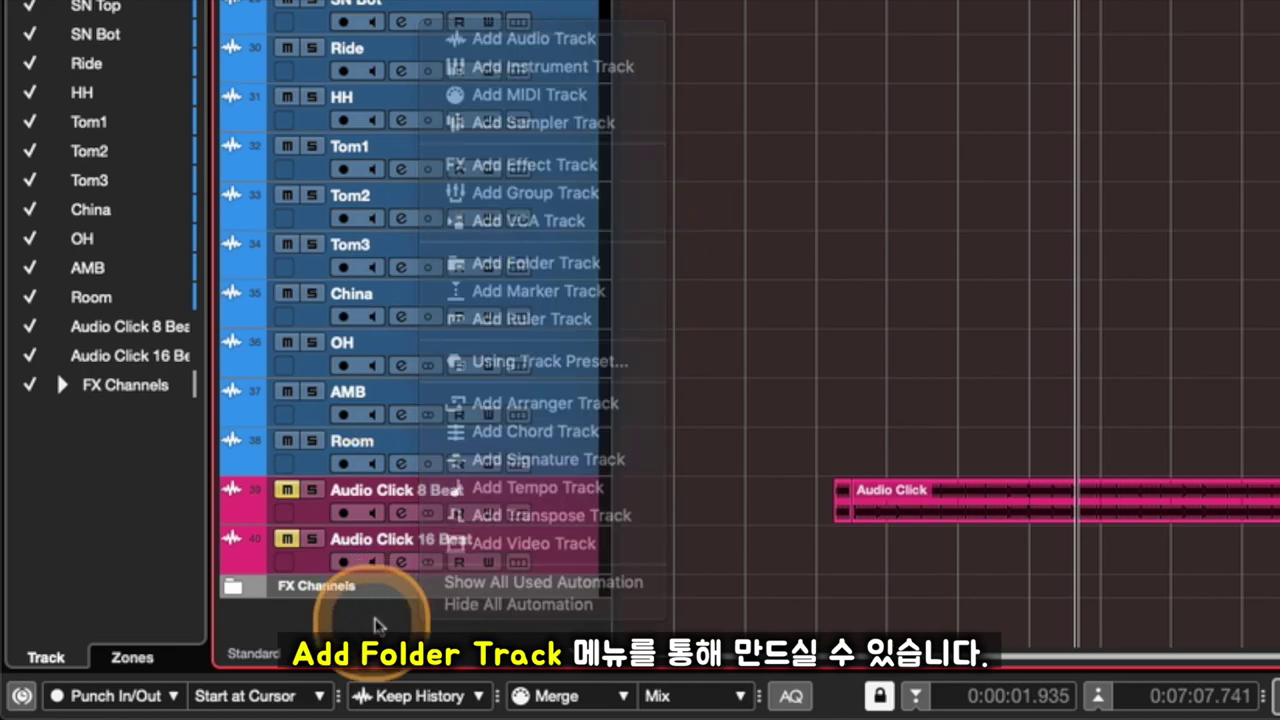
Collapse the MIDI folder track and hide the whole folder from the project window.
scroll(751, 351, up, 5)
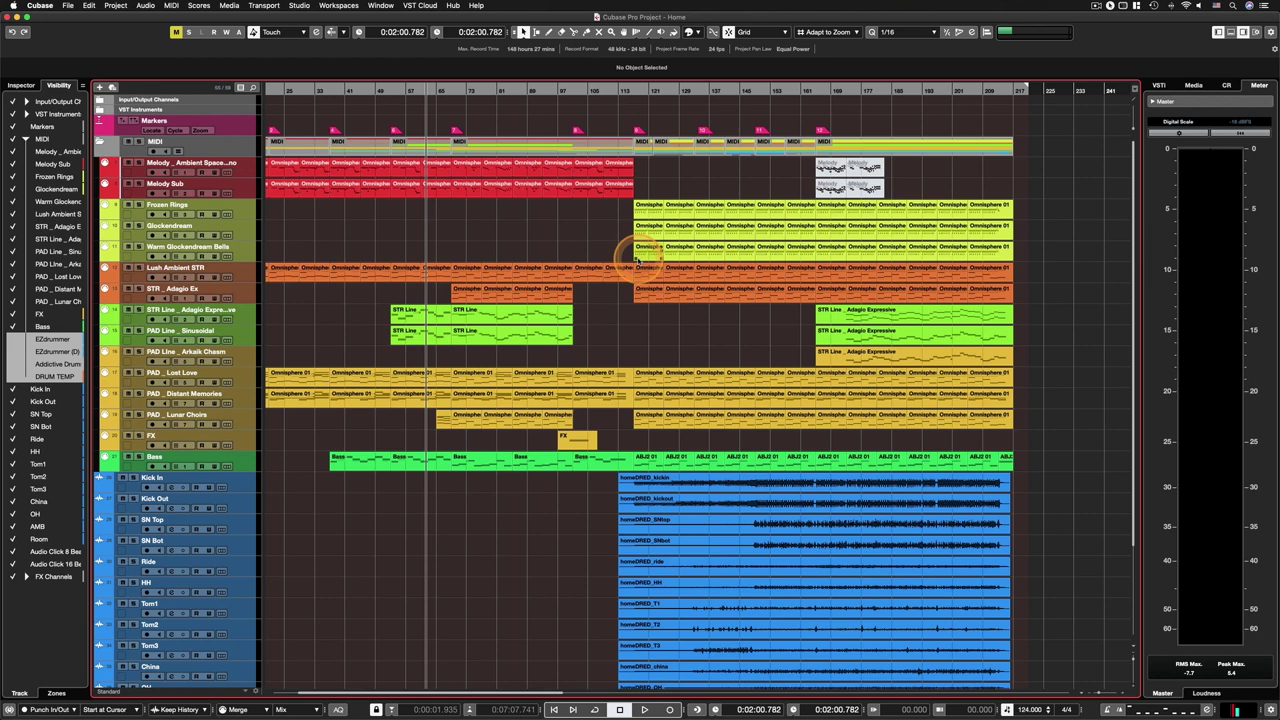
scroll(389, 275, down, 3)
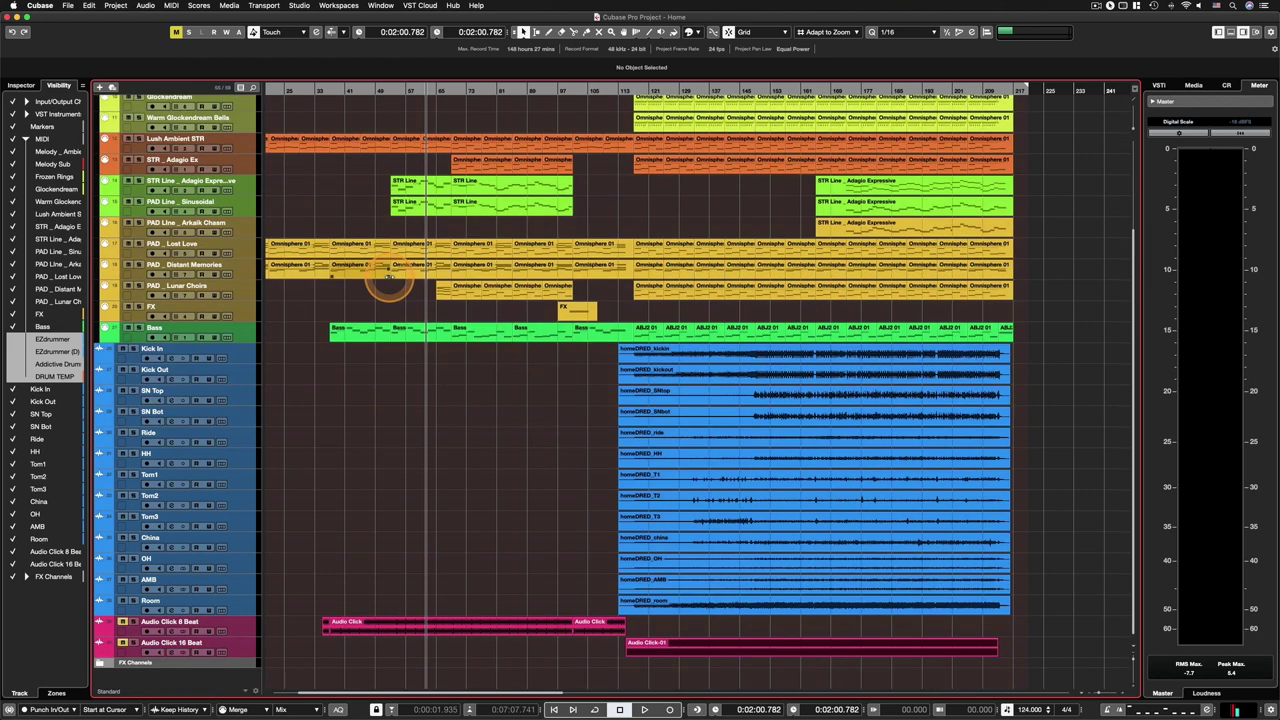
scroll(389, 277, up, 3)
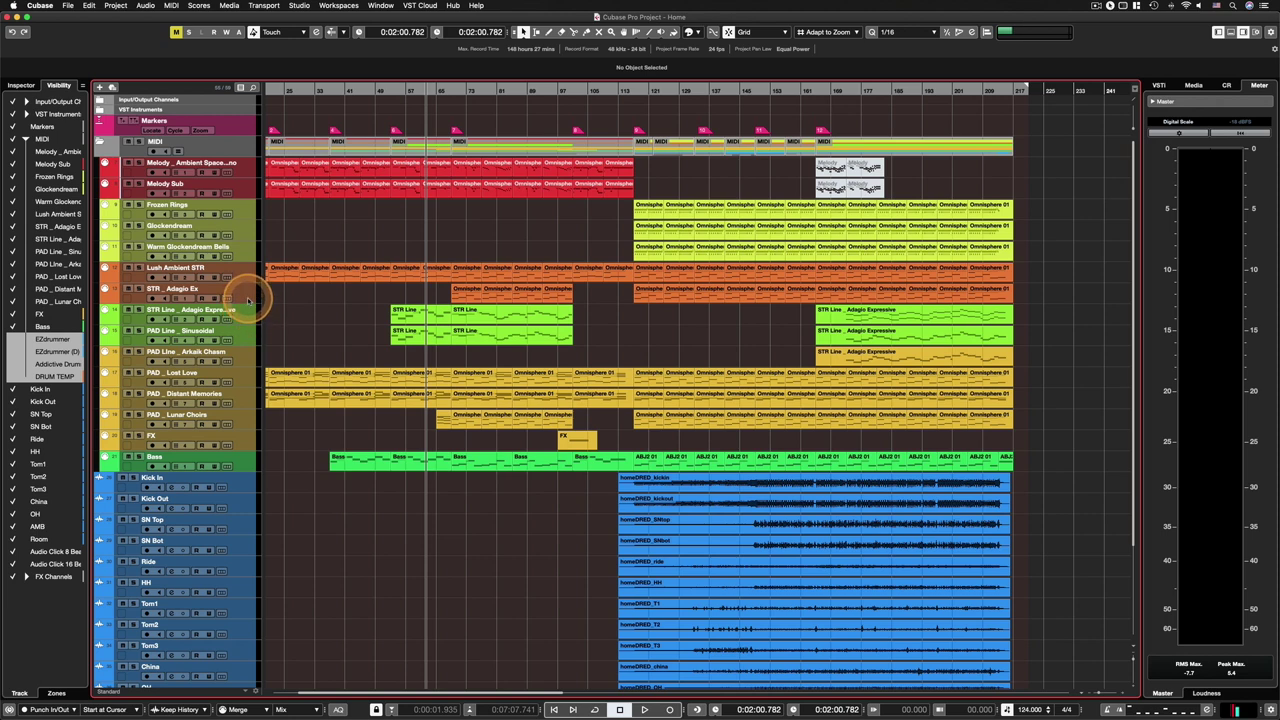
click(100, 141)
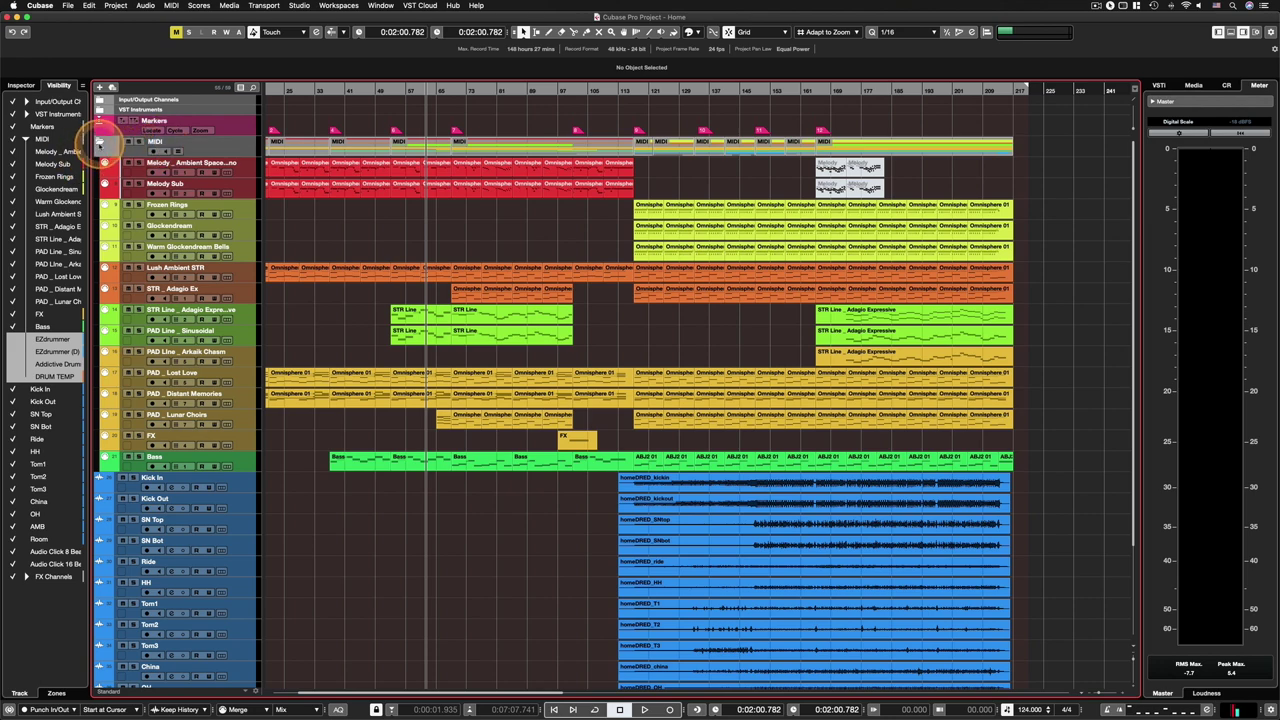
click(99, 141)
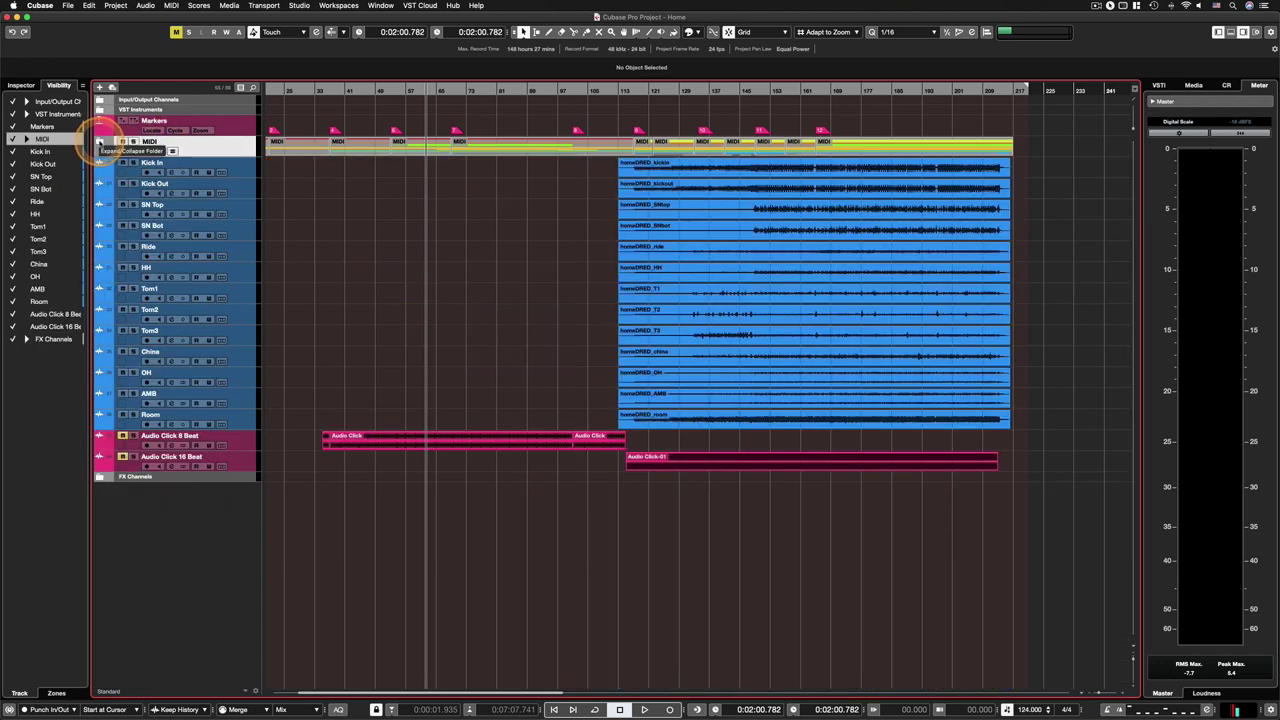
click(99, 141)
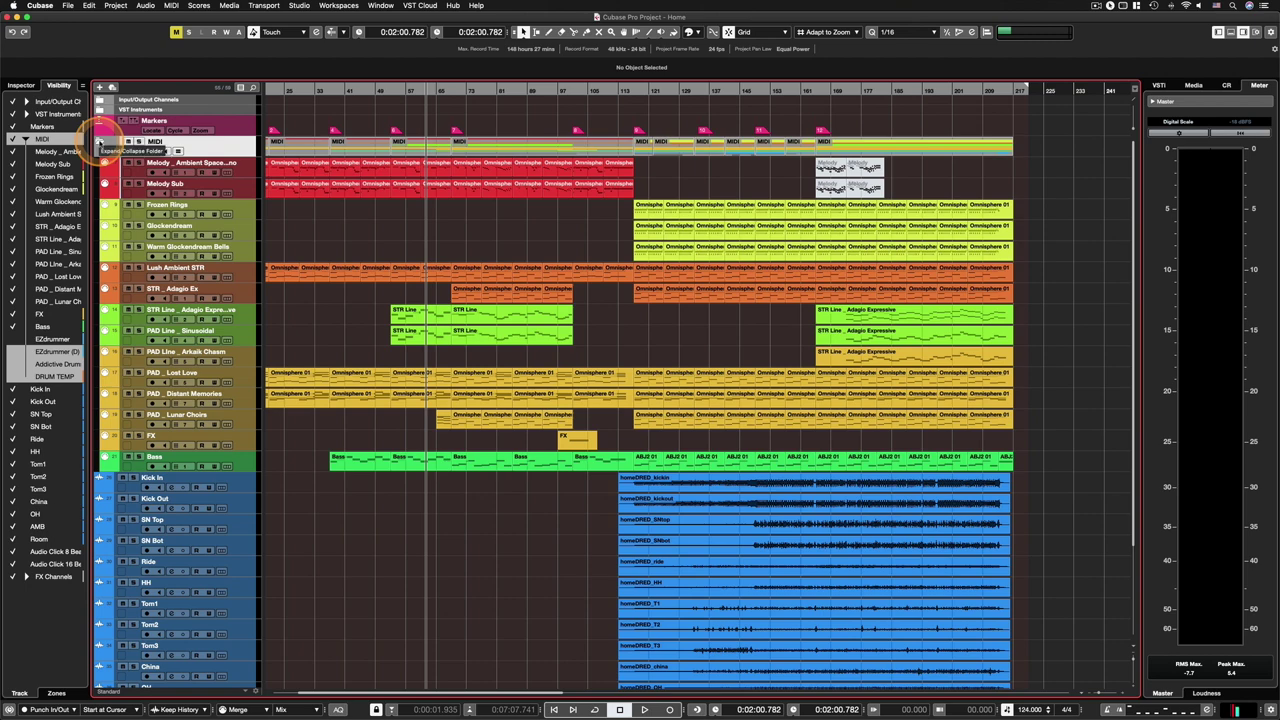
click(99, 141)
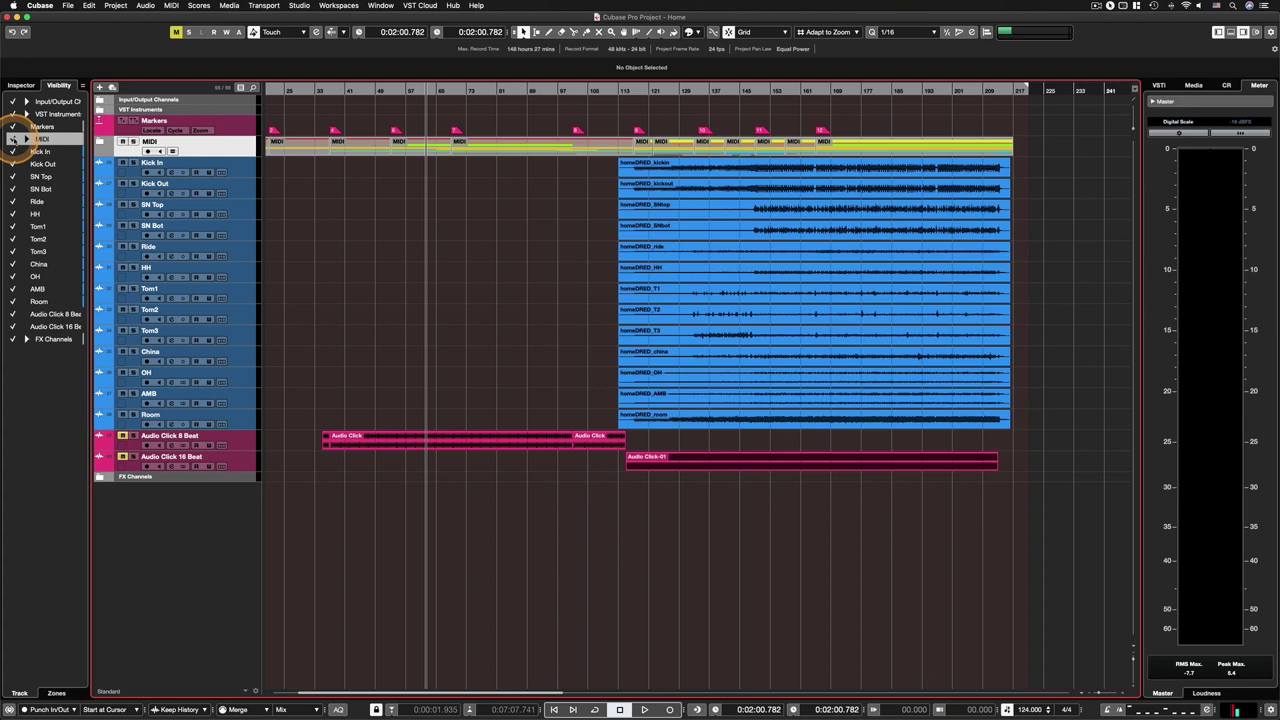
click(12, 139)
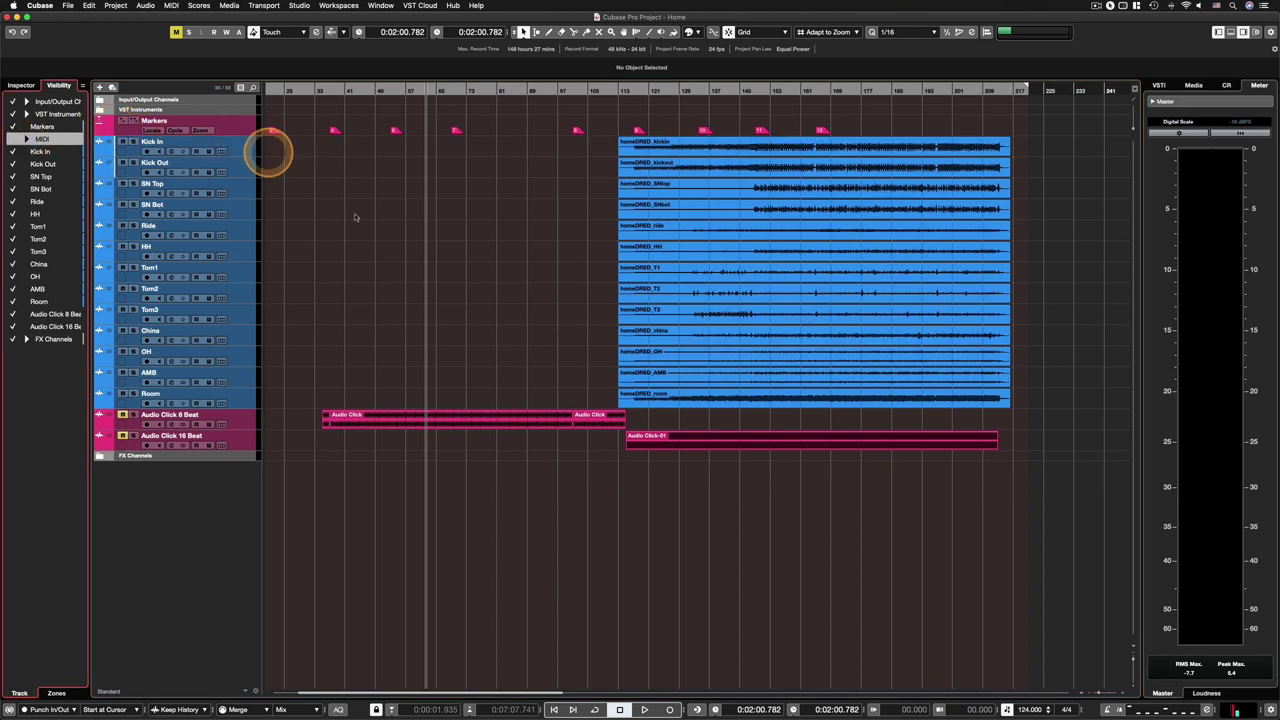
click(950, 250)
click(931, 397)
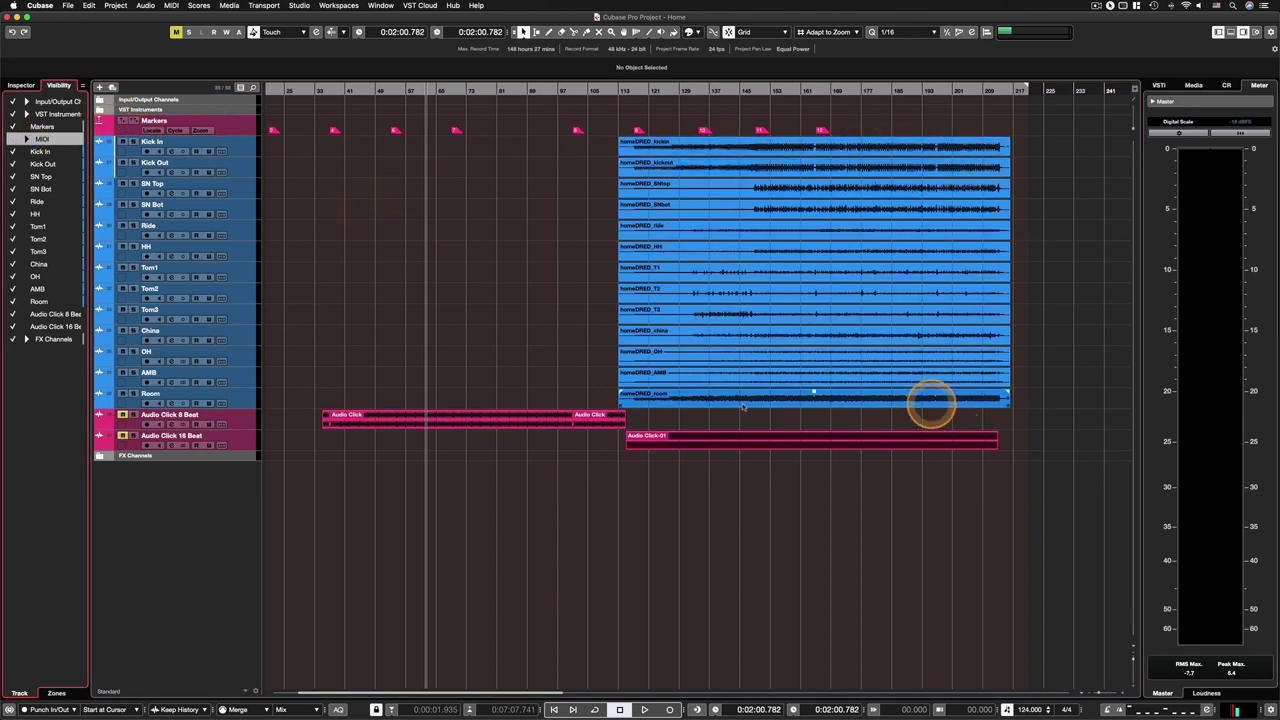
click(507, 402)
click(757, 394)
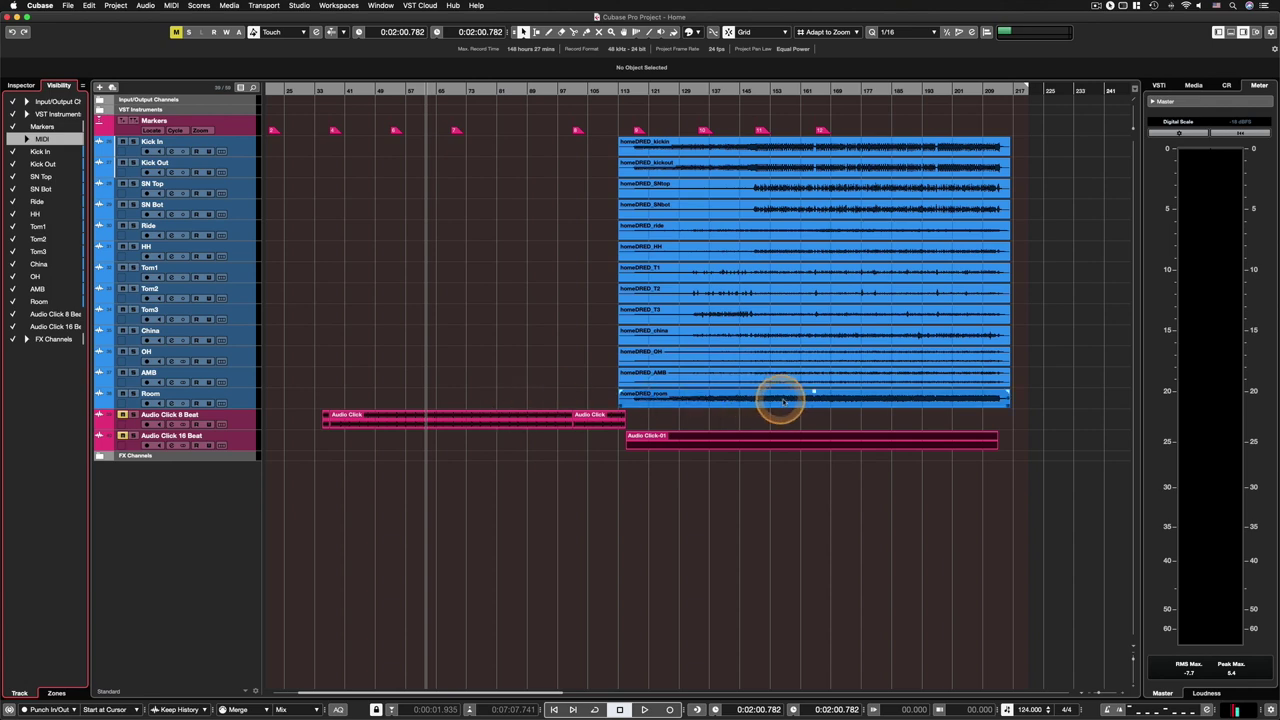
click(662, 204)
click(641, 152)
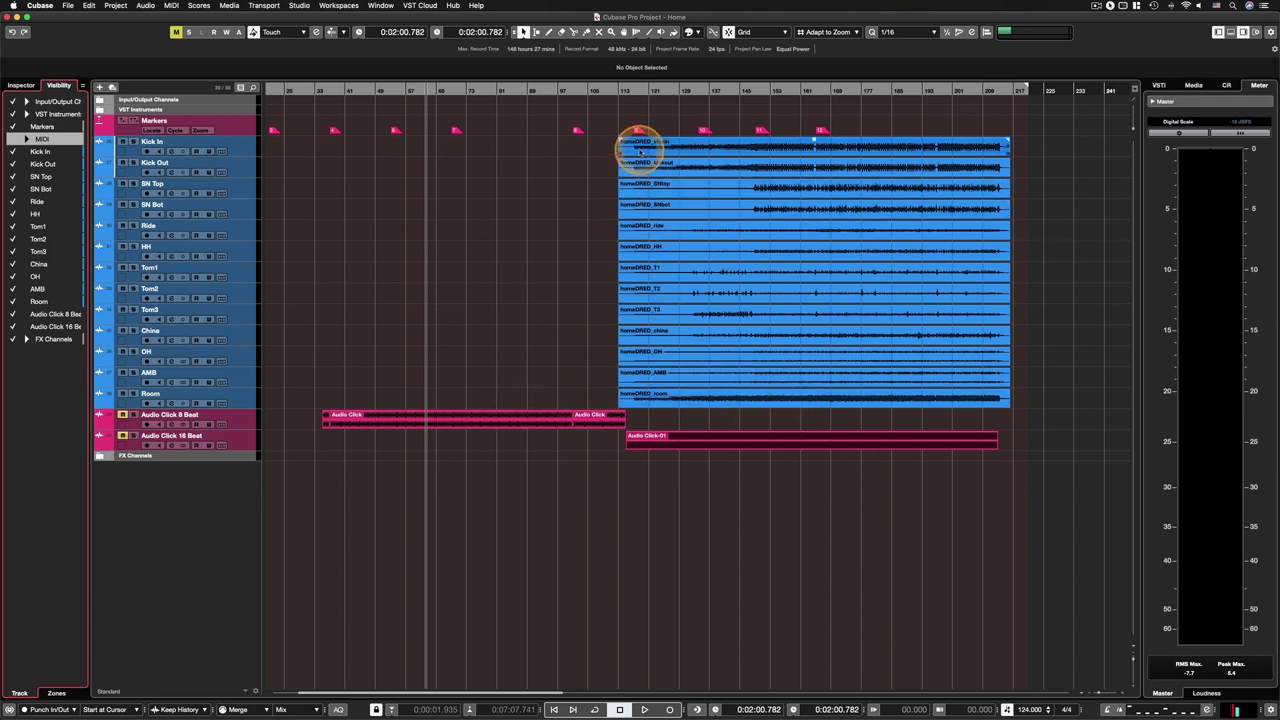
click(621, 476)
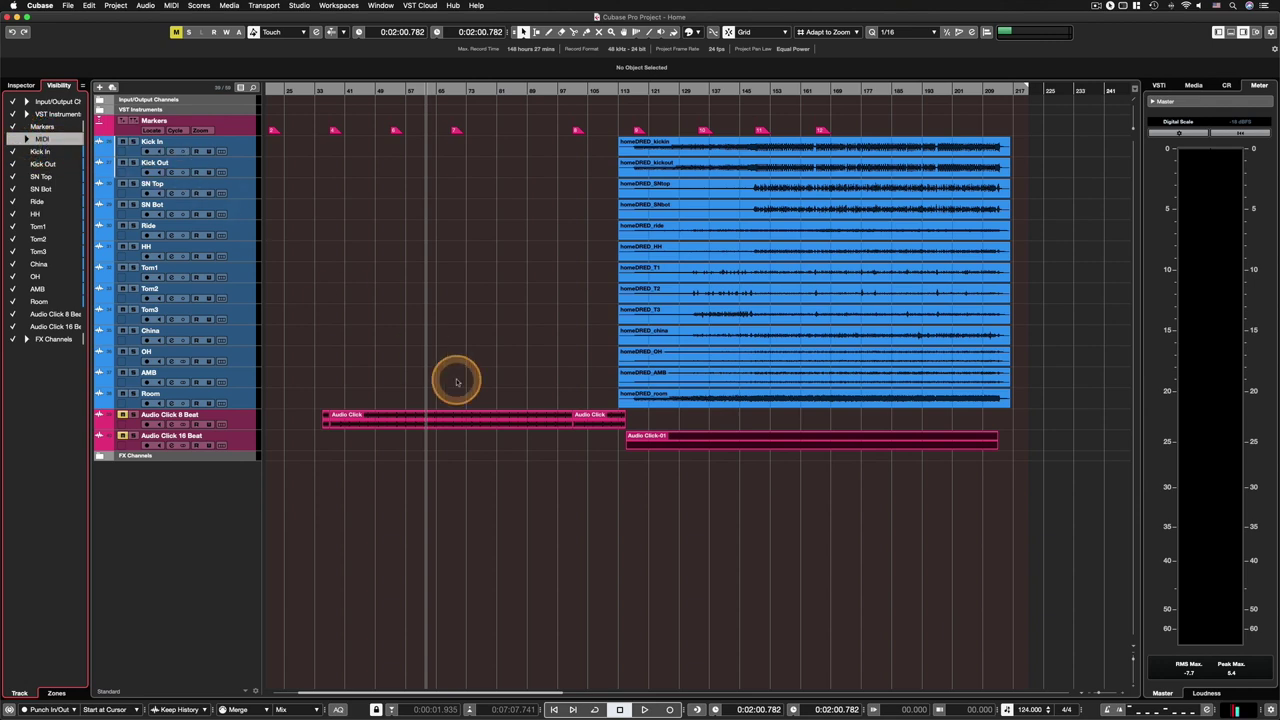
Open the MixConsole, show the MIDI folder's channels, and view the options for syncing visibility with the project.
key(F3)
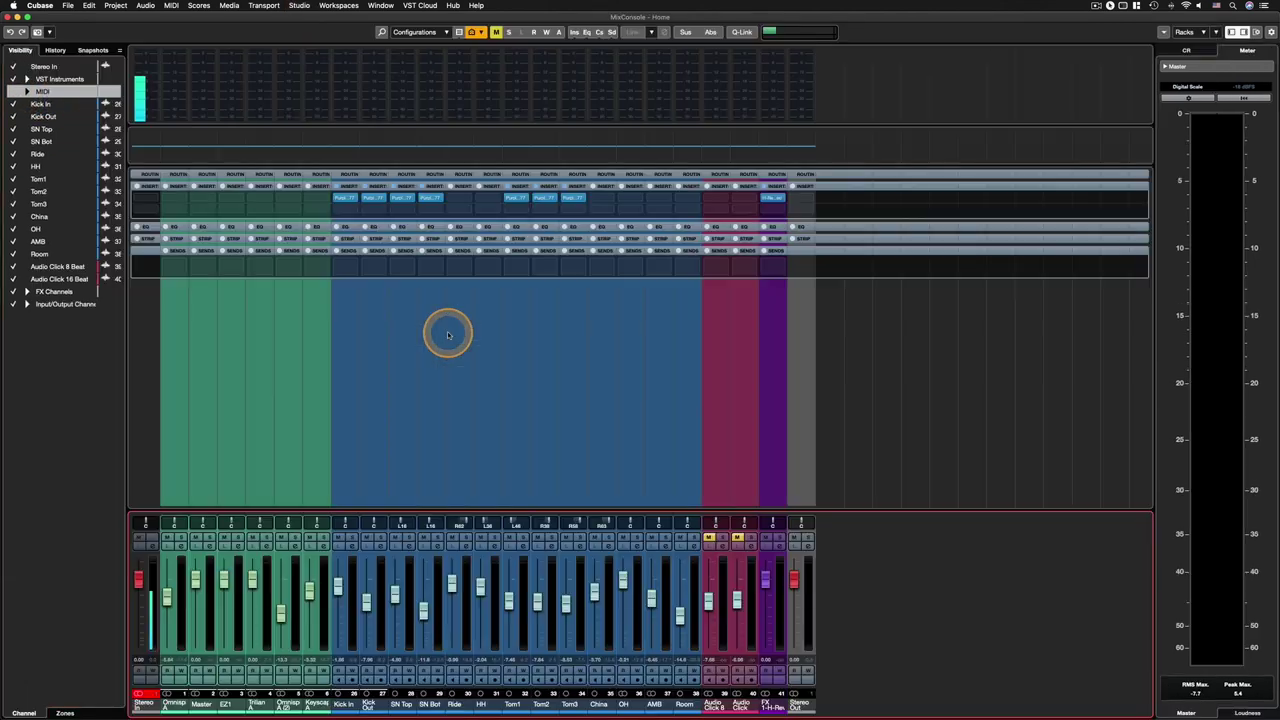
click(13, 91)
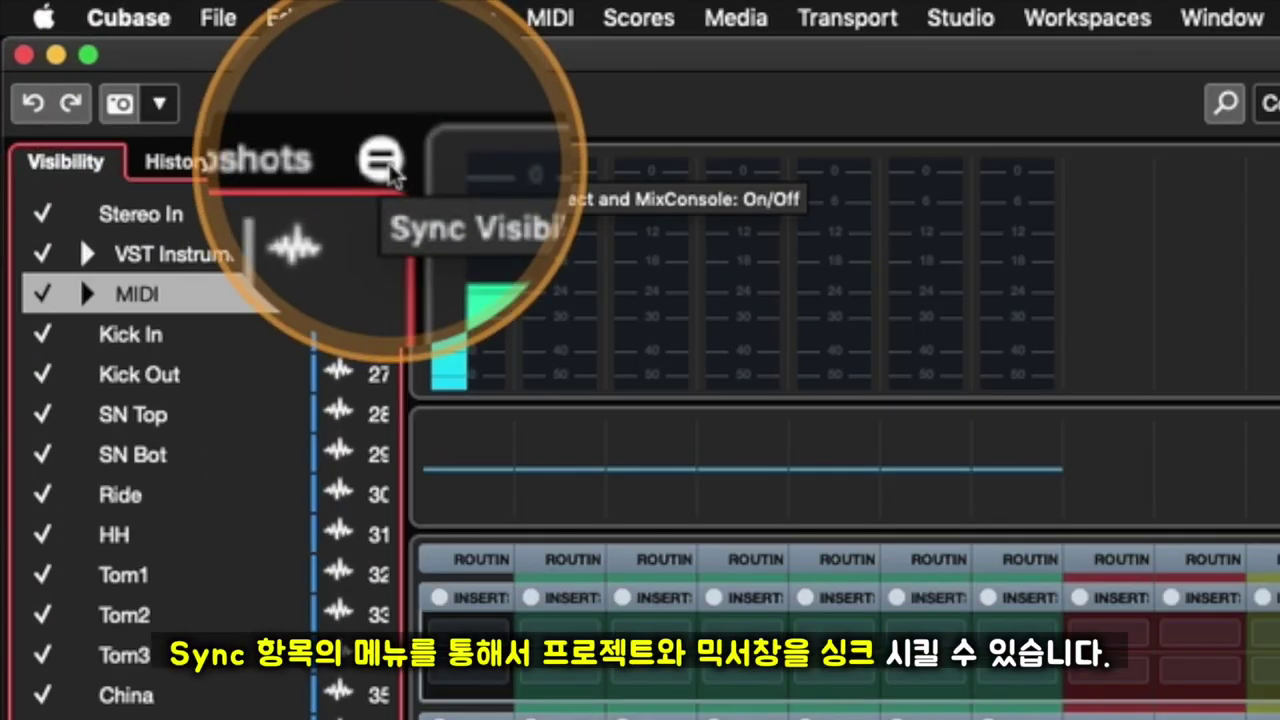
click(385, 161)
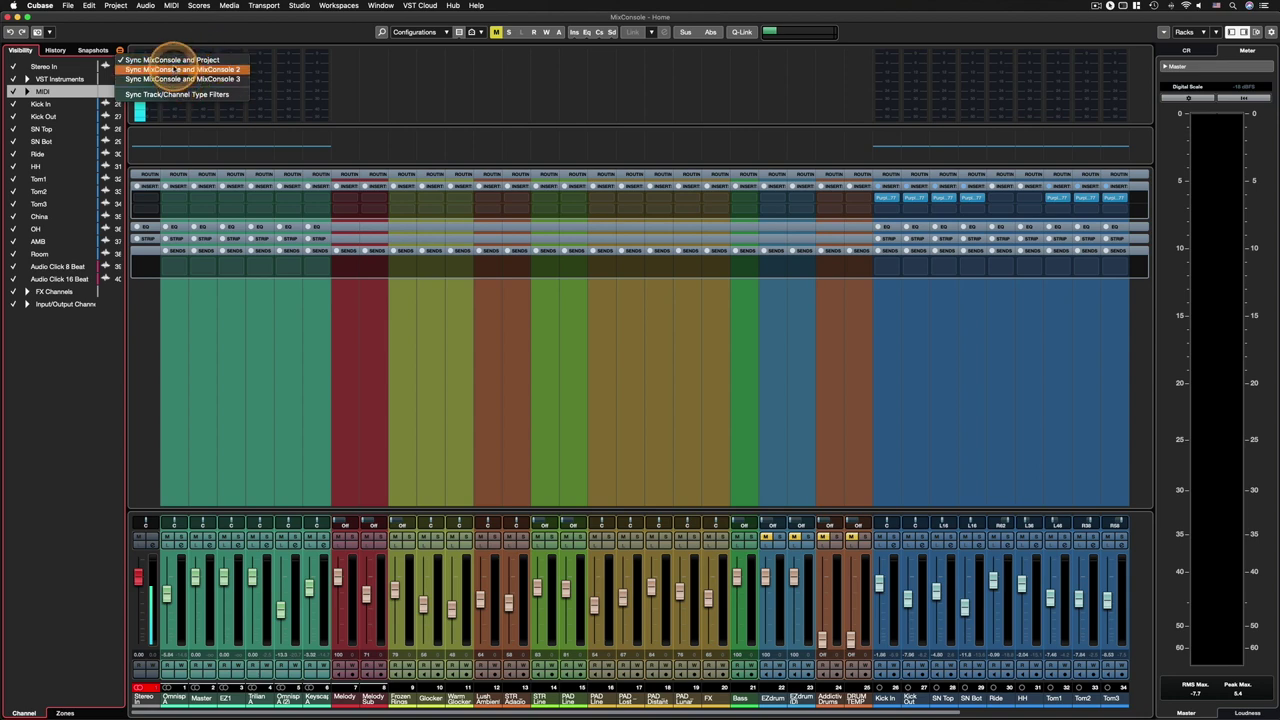
click(151, 357)
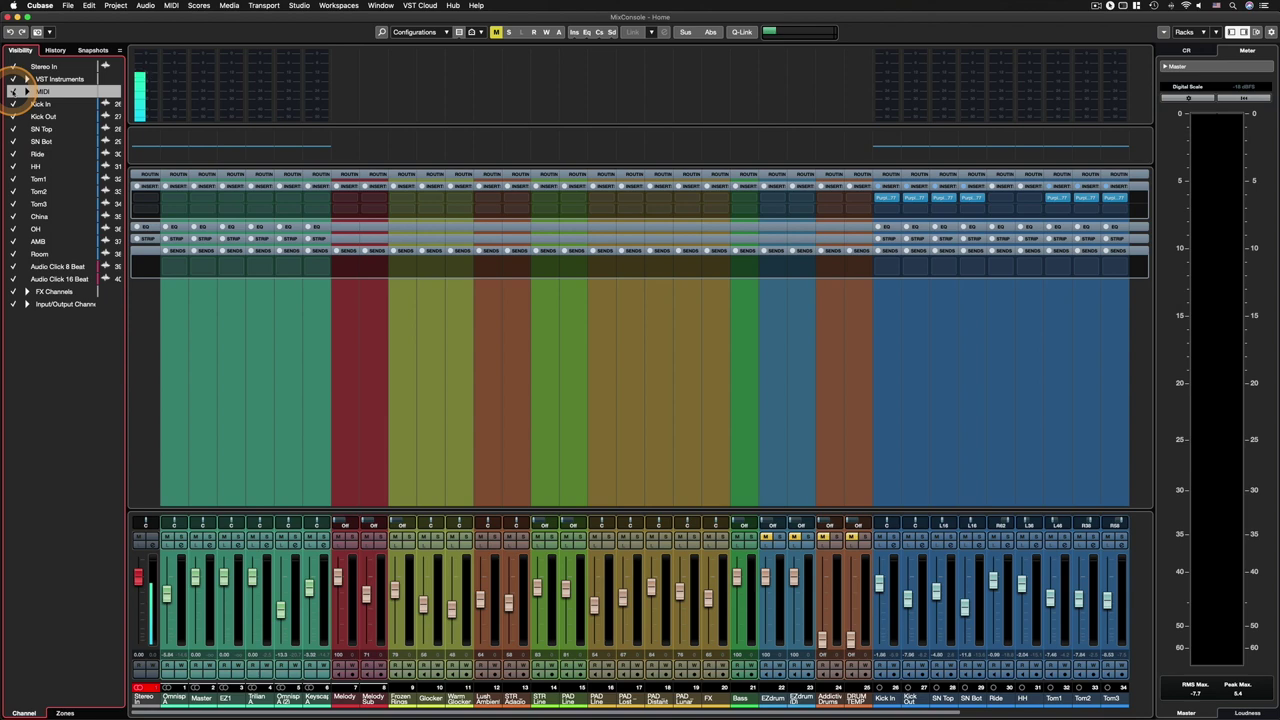
Hide the MIDI and VST Instruments folders' channels in the MixConsole and return to the project window.
click(13, 91)
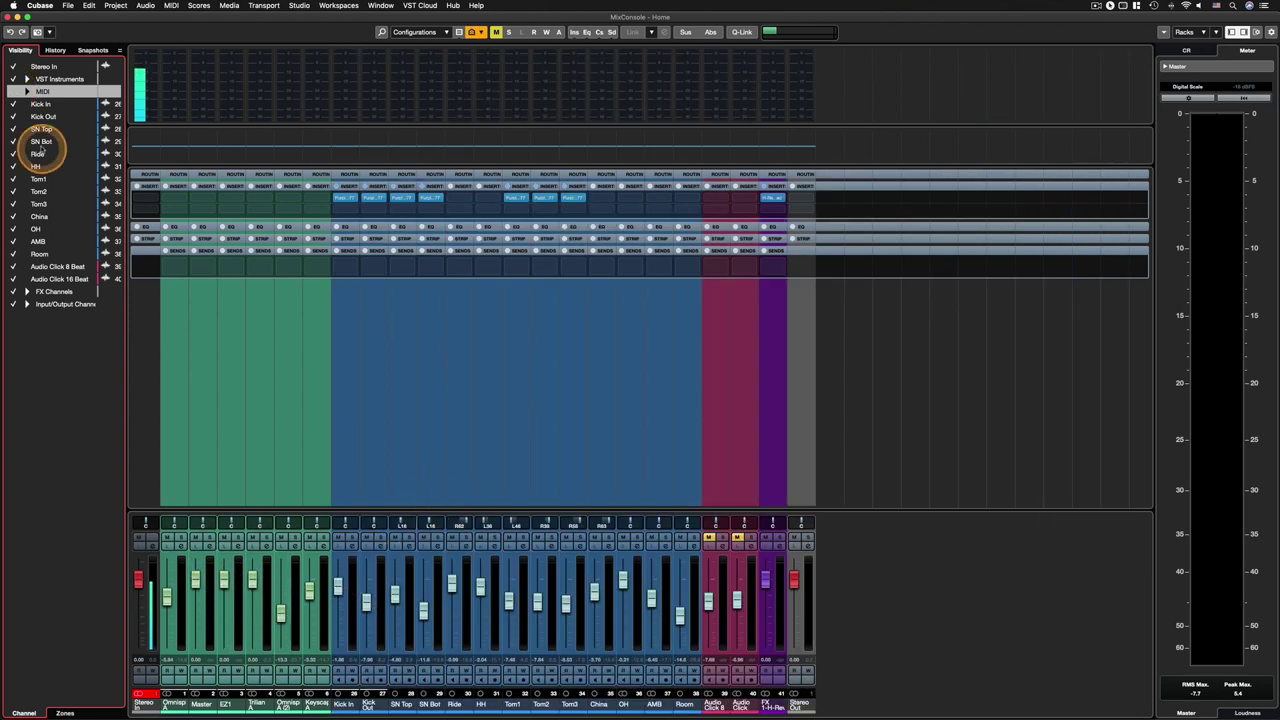
click(13, 79)
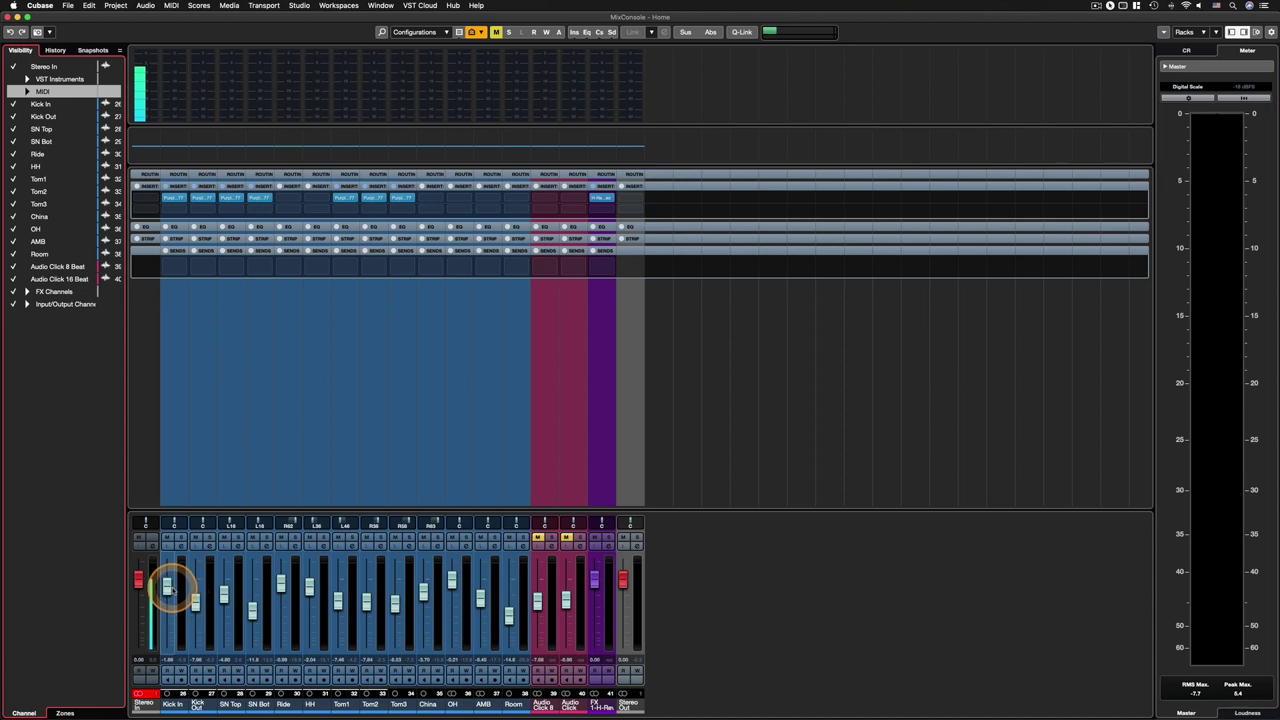
click(8, 17)
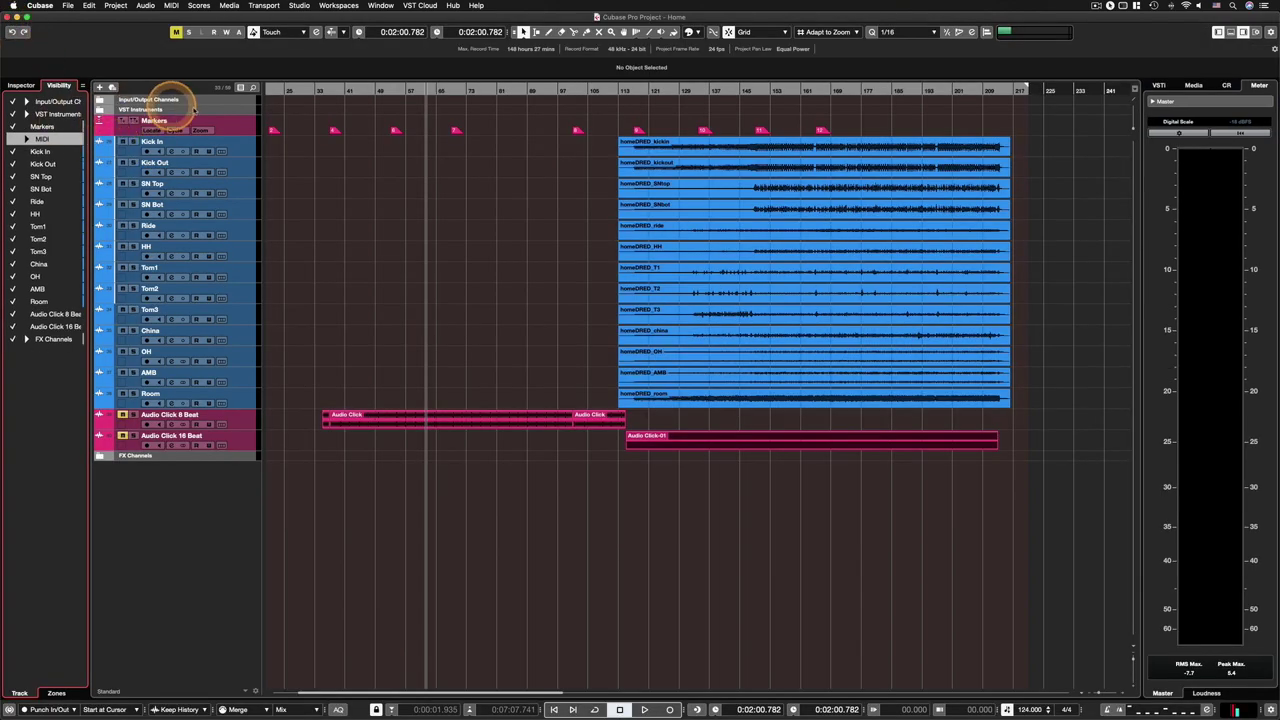
click(223, 509)
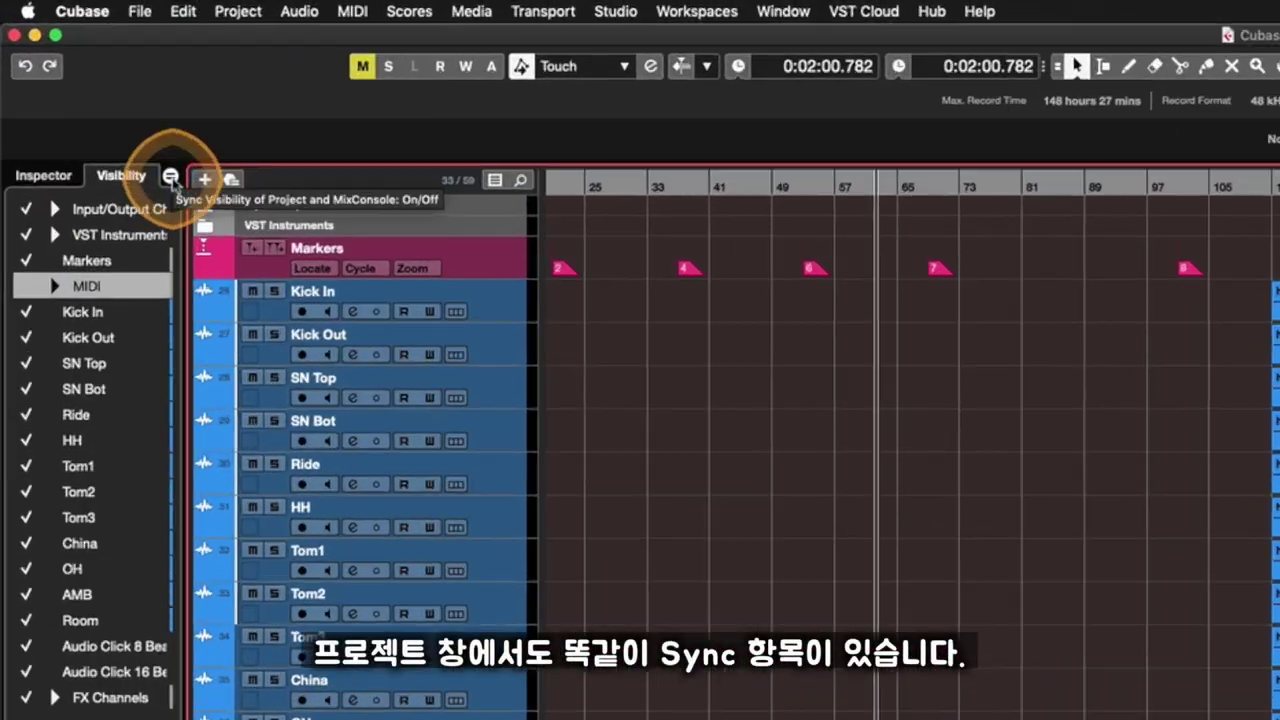
View the project window's visibility sync options and the Studio commands for the available MixConsoles, leaving the sync settings as they are.
click(83, 85)
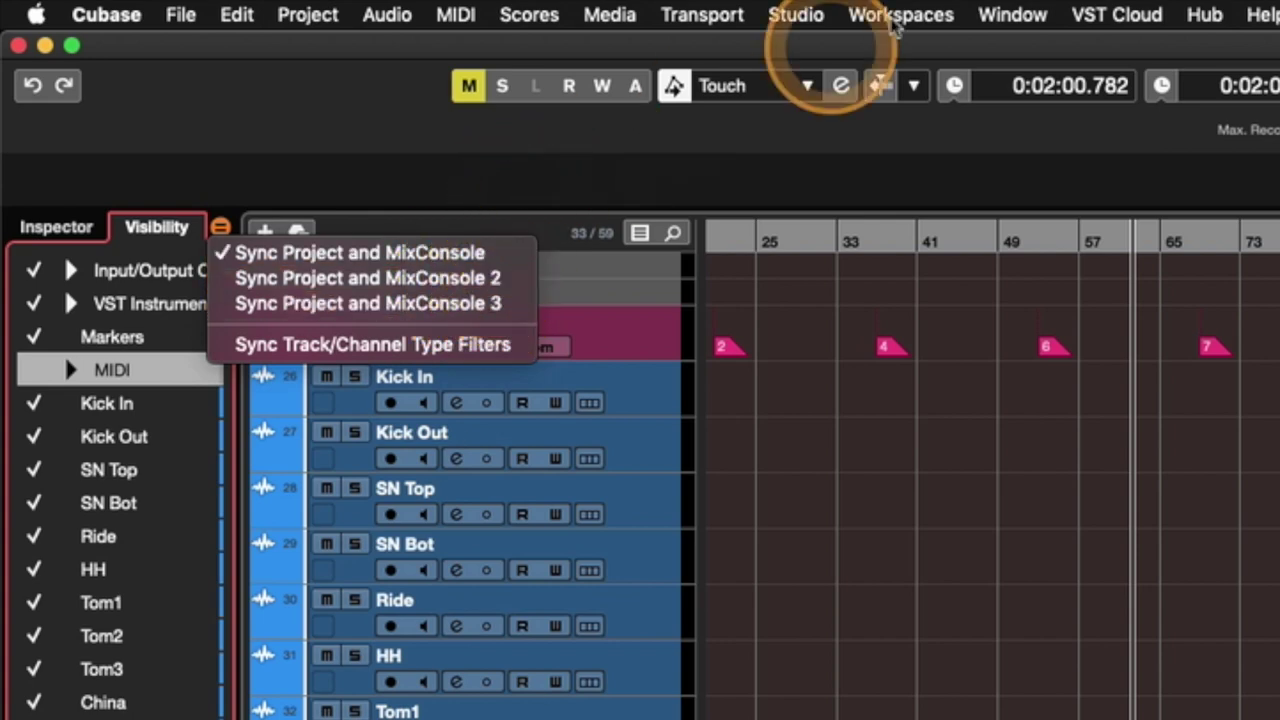
click(812, 18)
click(800, 16)
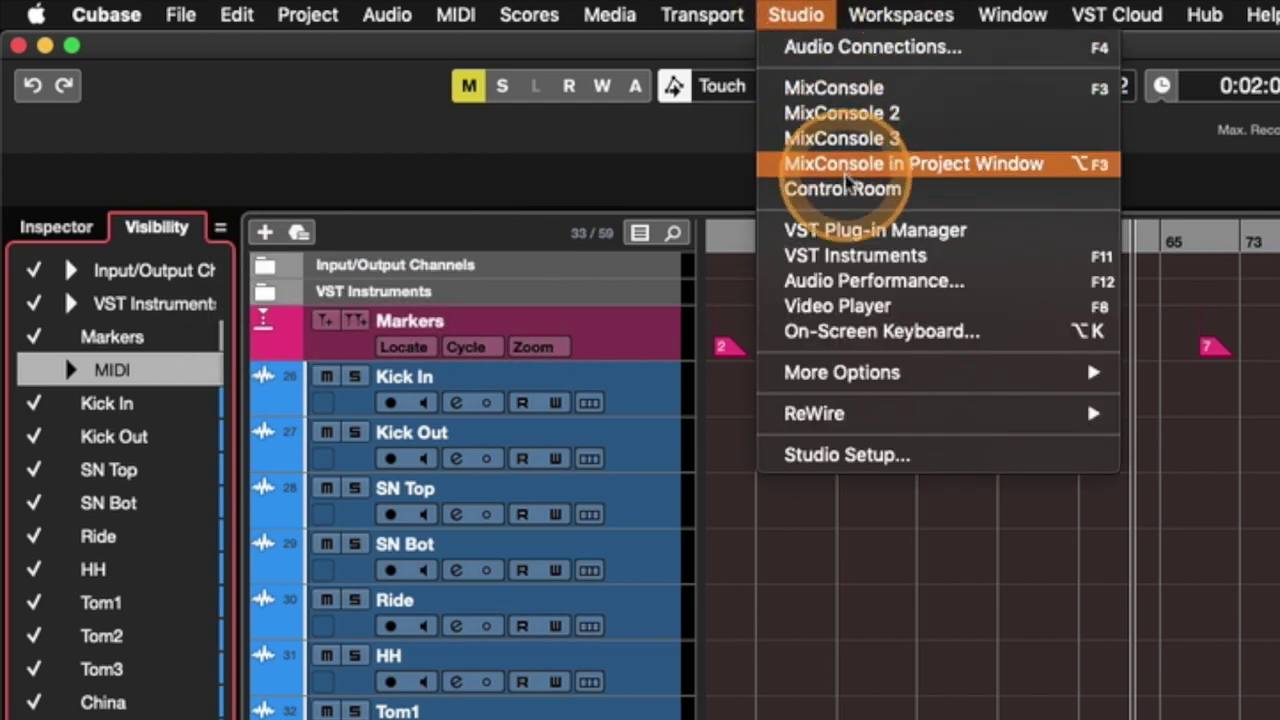
click(517, 206)
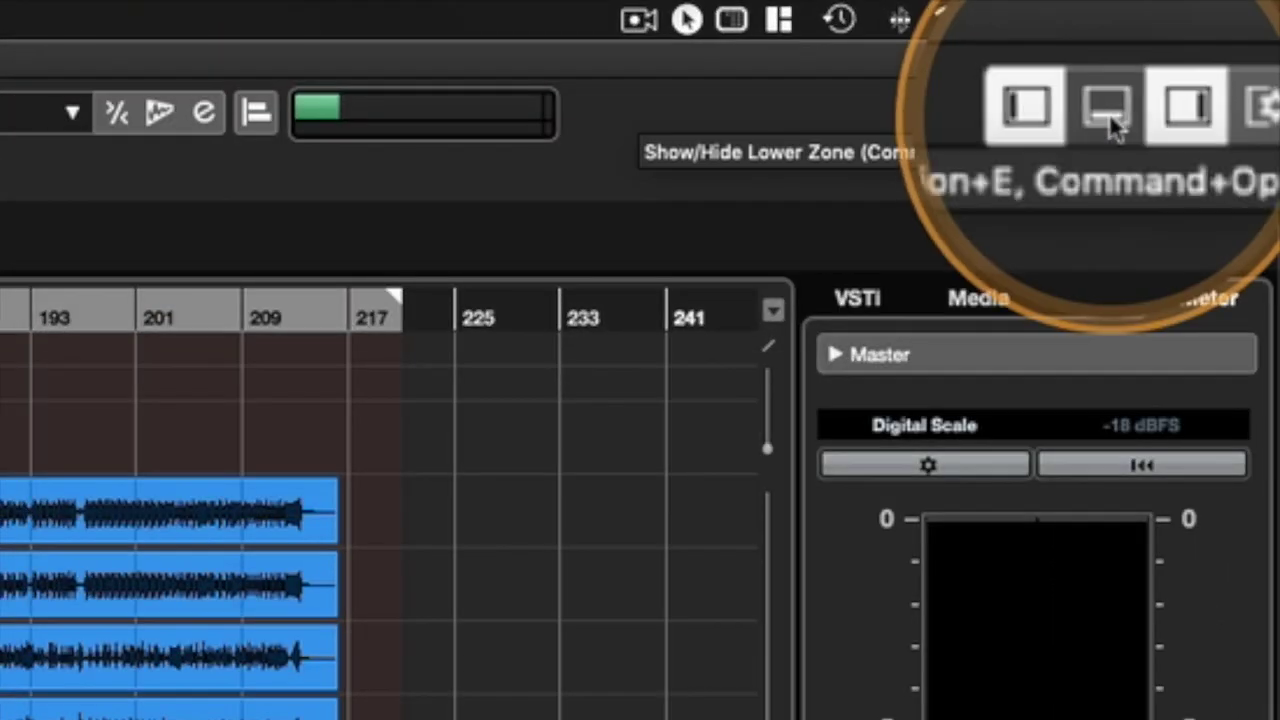
Show the lower zone with the MixConsole in the project window, toggling it off and on to demonstrate the display switch.
click(1110, 112)
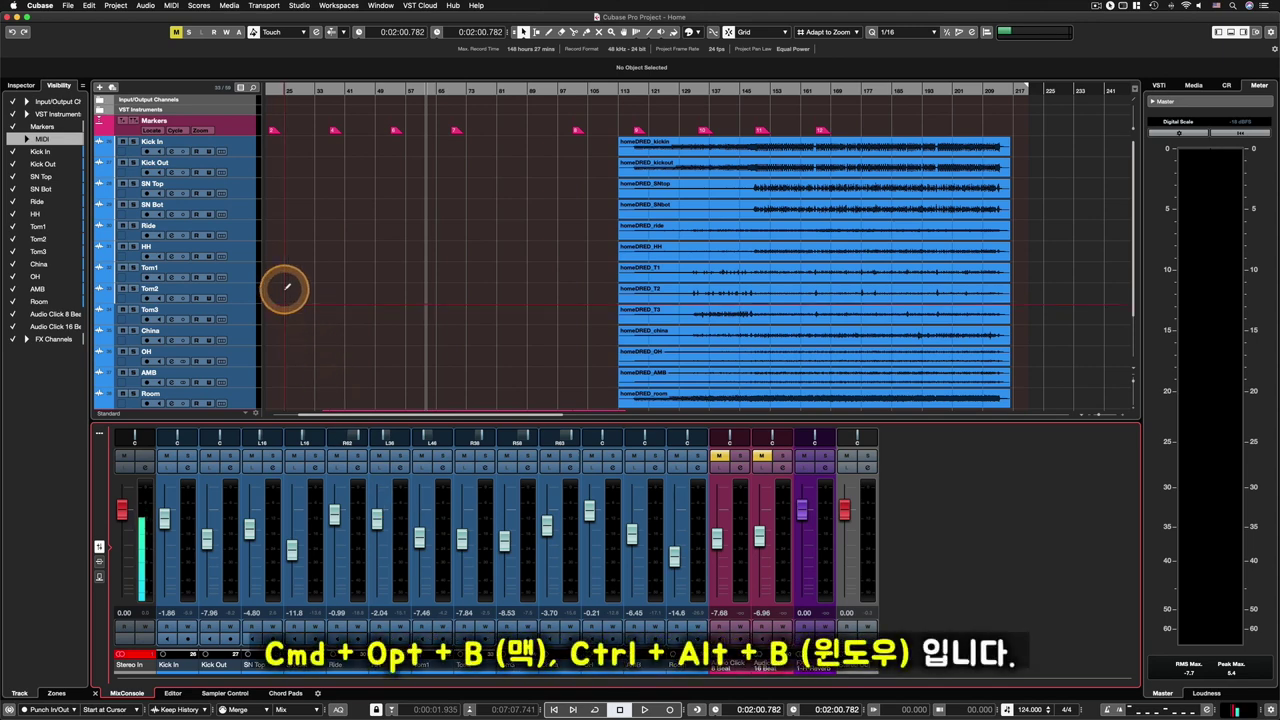
key(super+alt+b)
key(super+alt+b)
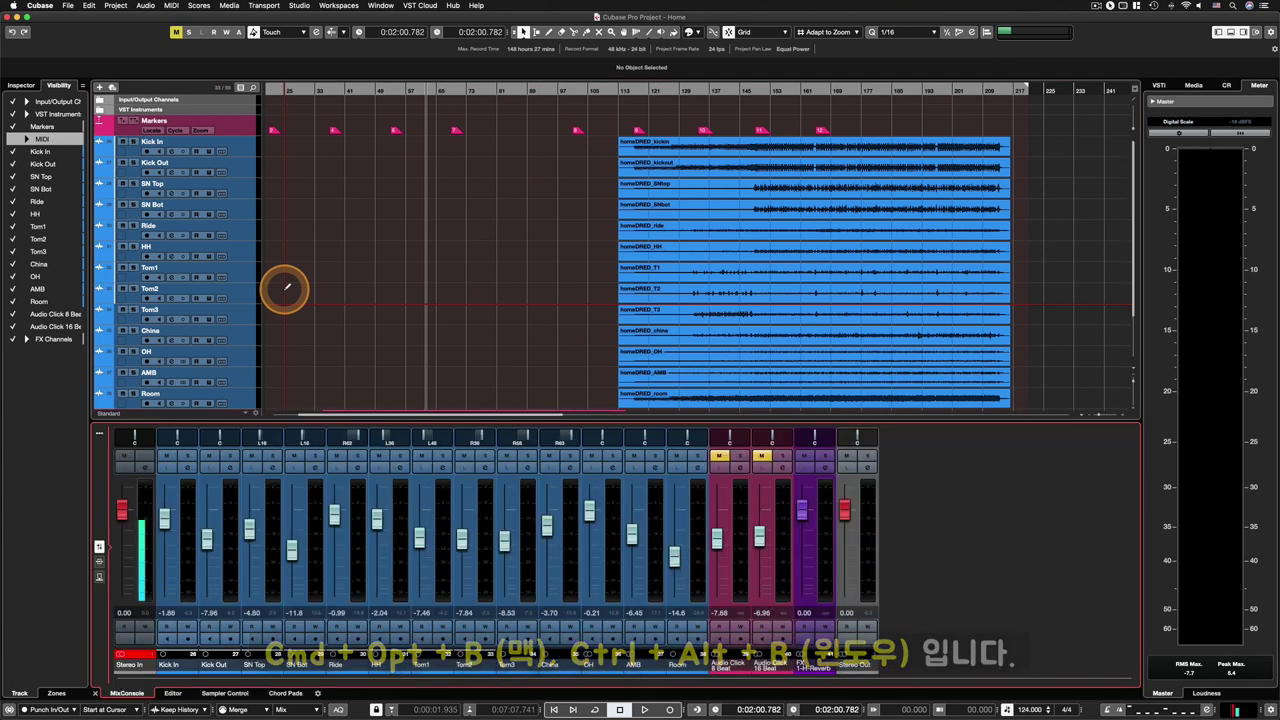
key(super+alt+b)
key(super+alt+b)
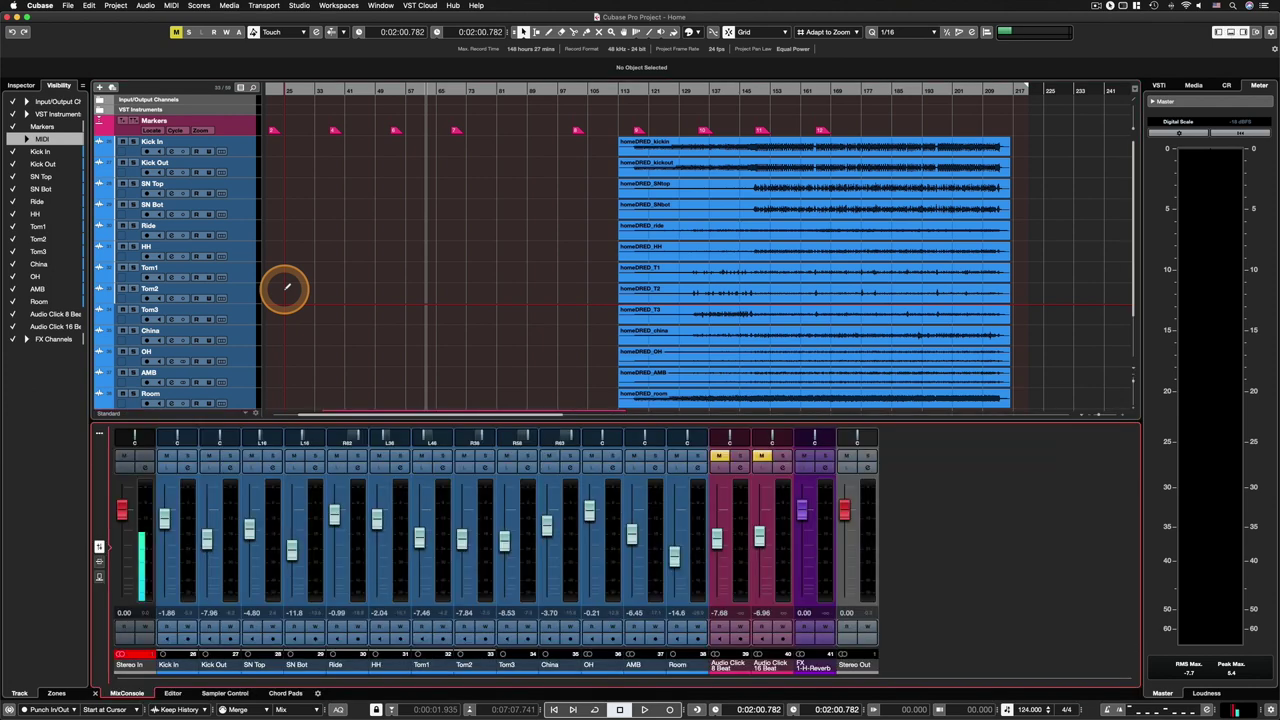
Show the MIDI folder from the project's Visibility list and hide it again.
scroll(285, 289, down, 3)
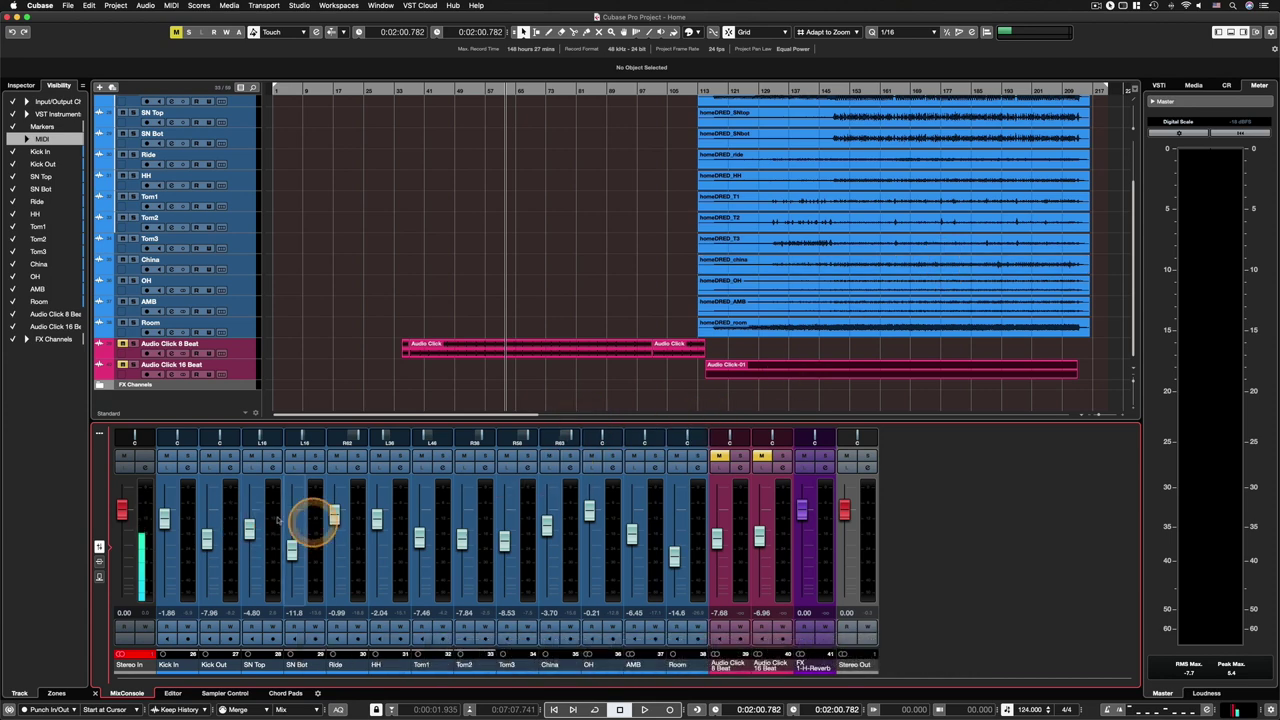
click(12, 139)
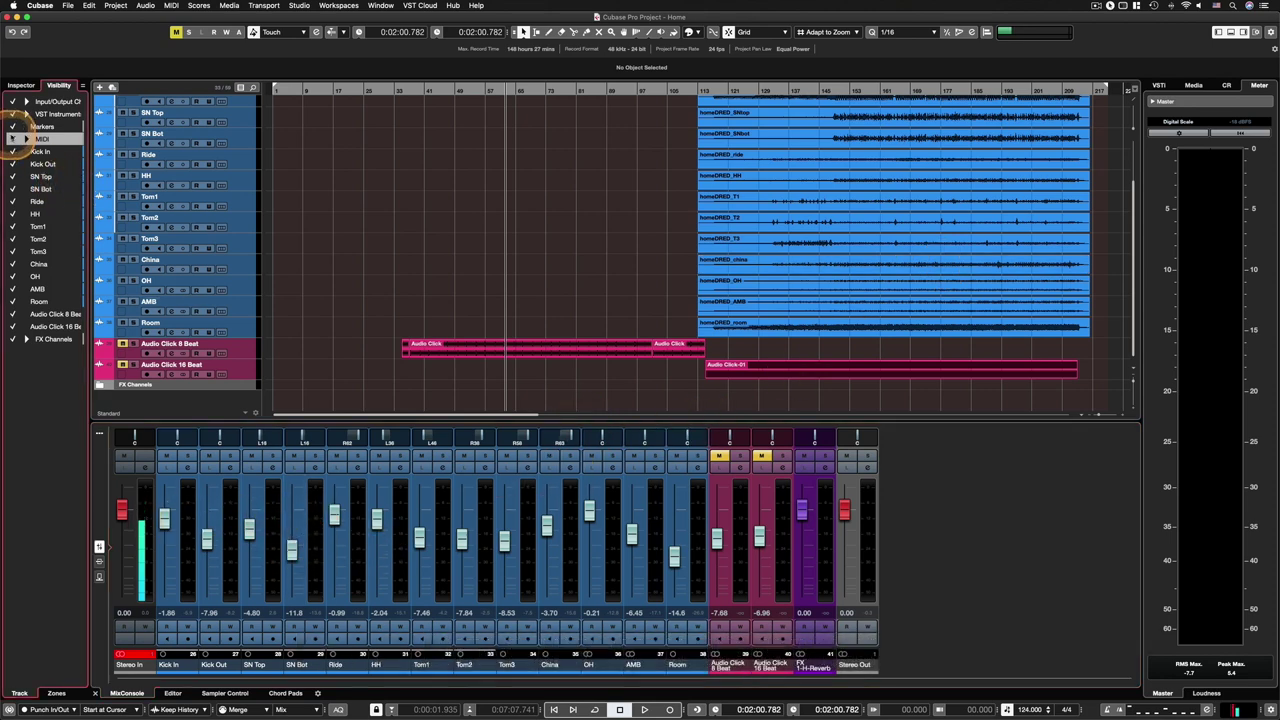
click(12, 139)
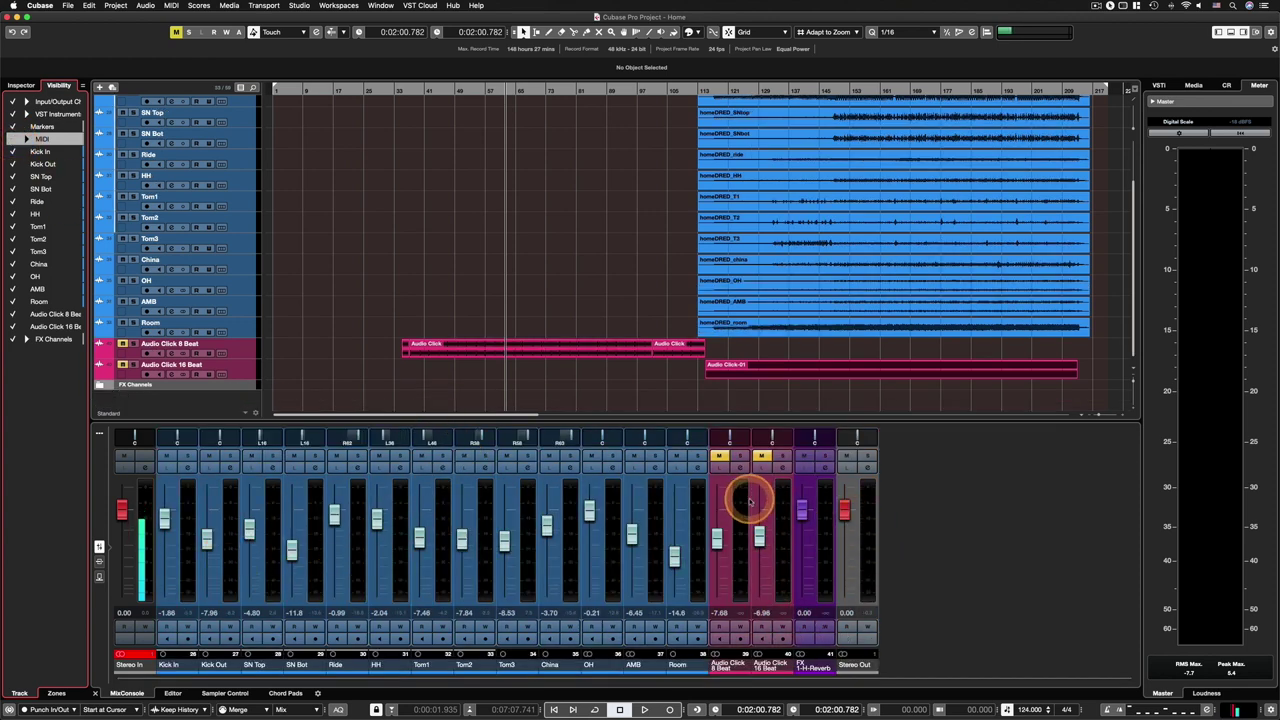
Open and close the separate MixConsole window, and make the MIDI folder visible from the project's Visibility list.
key(F3)
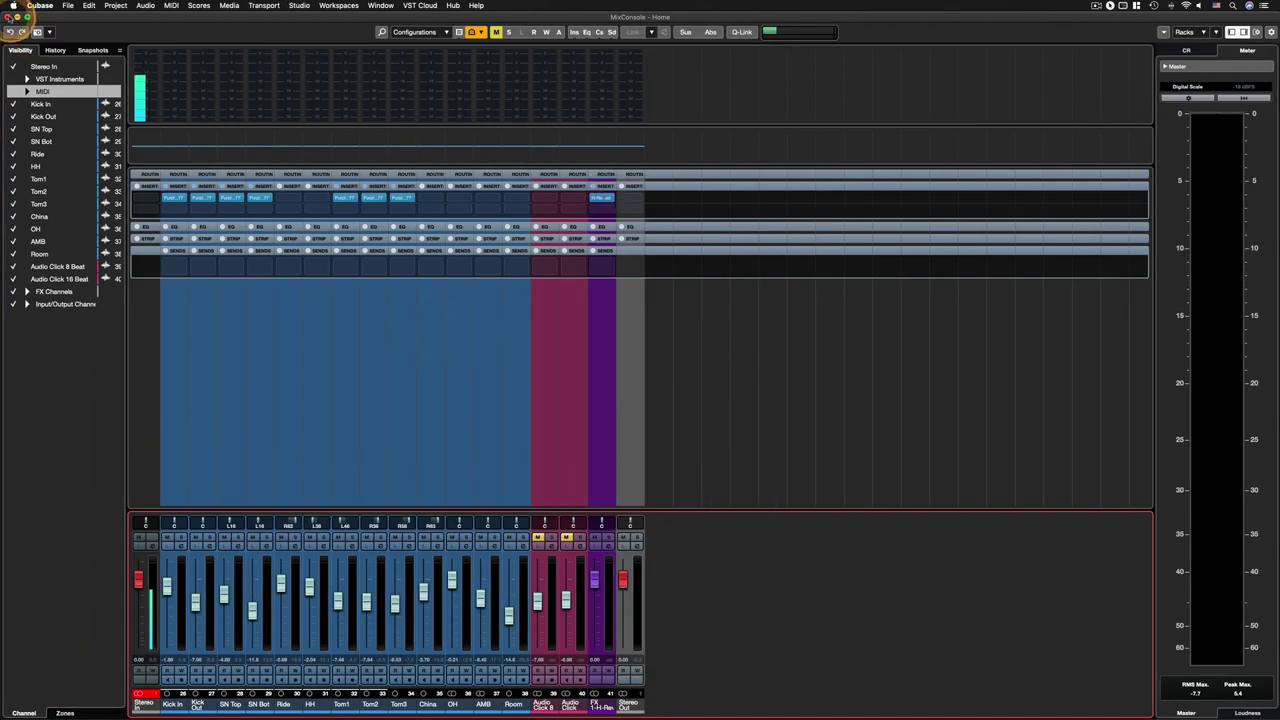
click(10, 17)
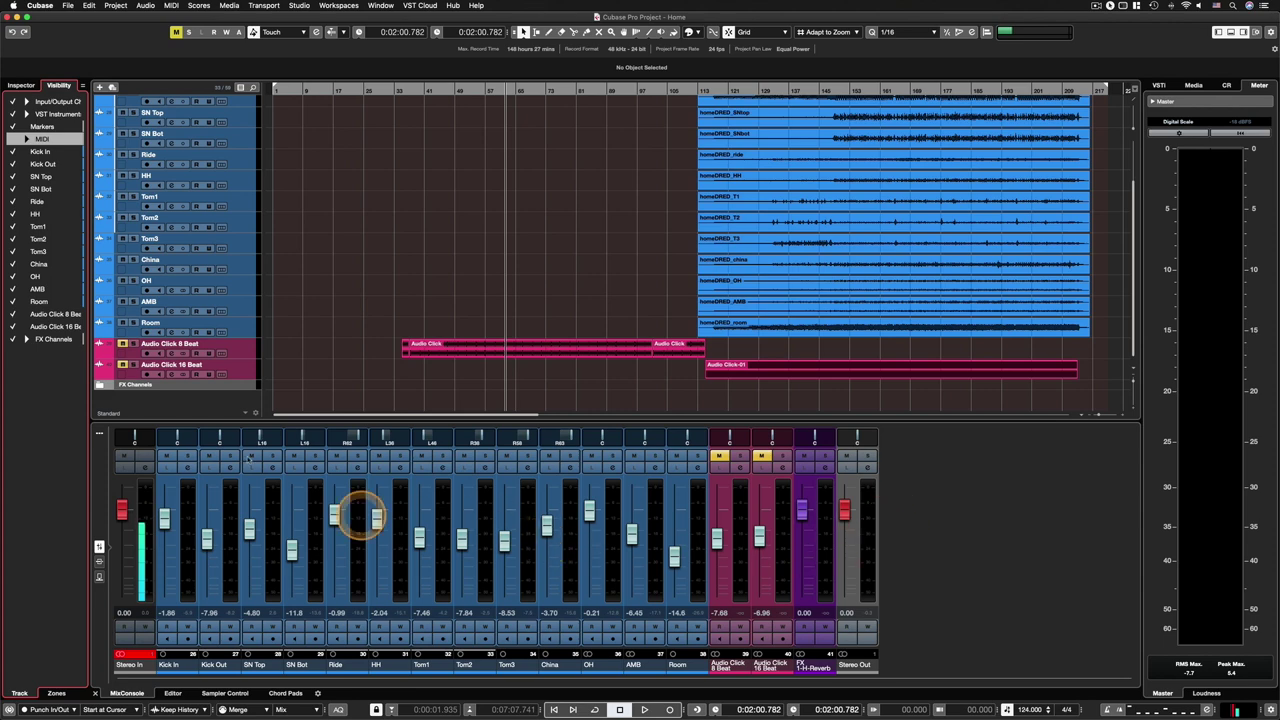
click(13, 139)
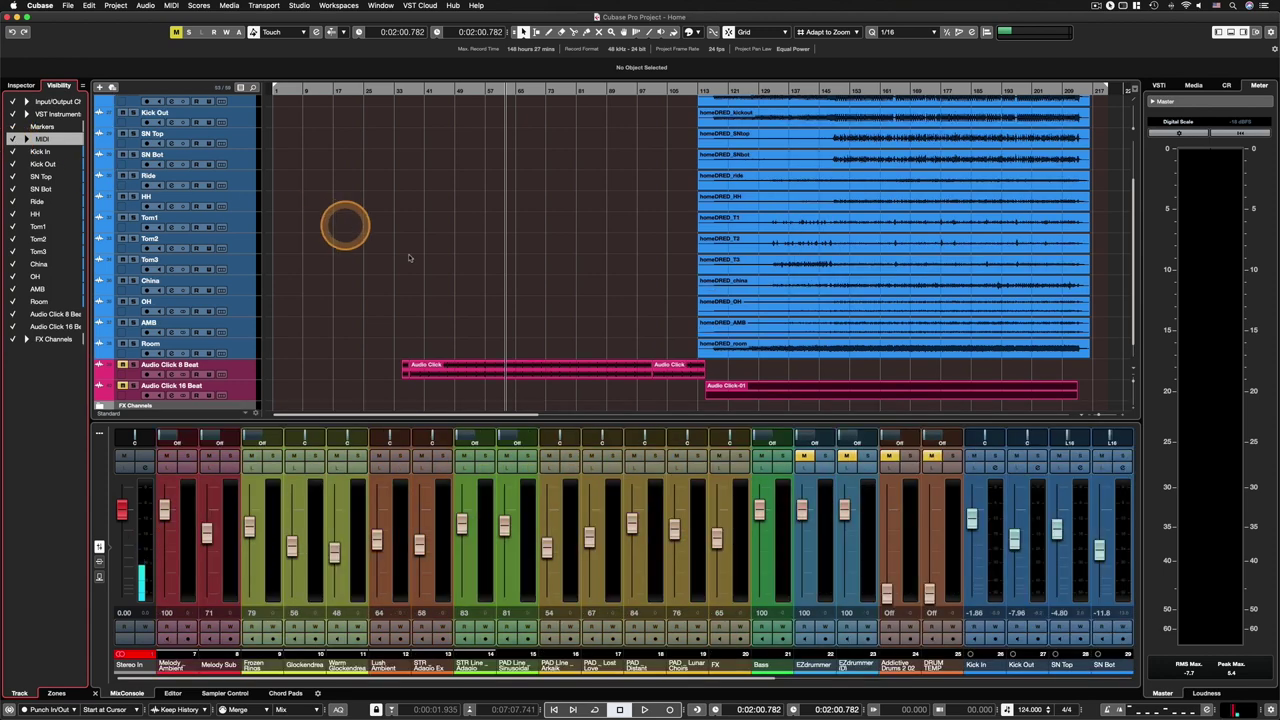